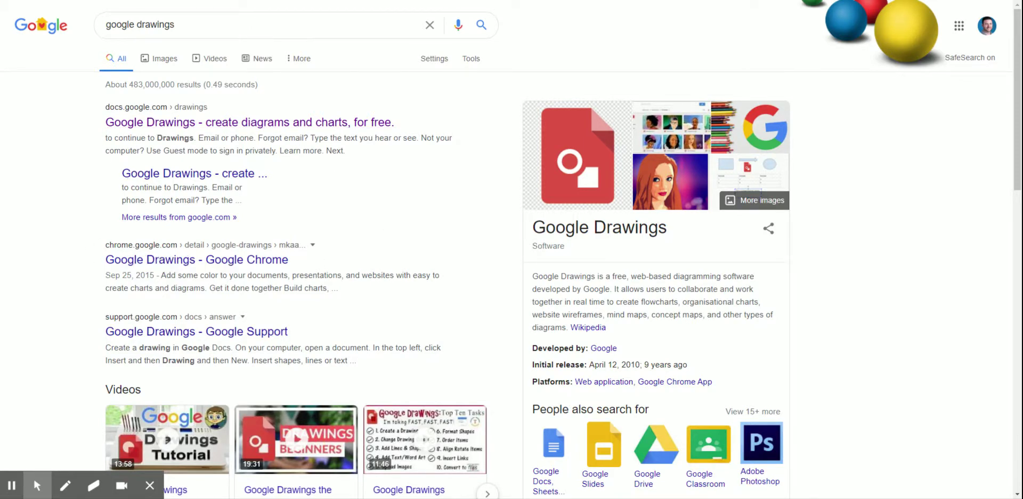
Open a blank Google Drawings file and insert word art reading "BananaPhone".
{"action": "left_click", "coordinate": [268, 174]}
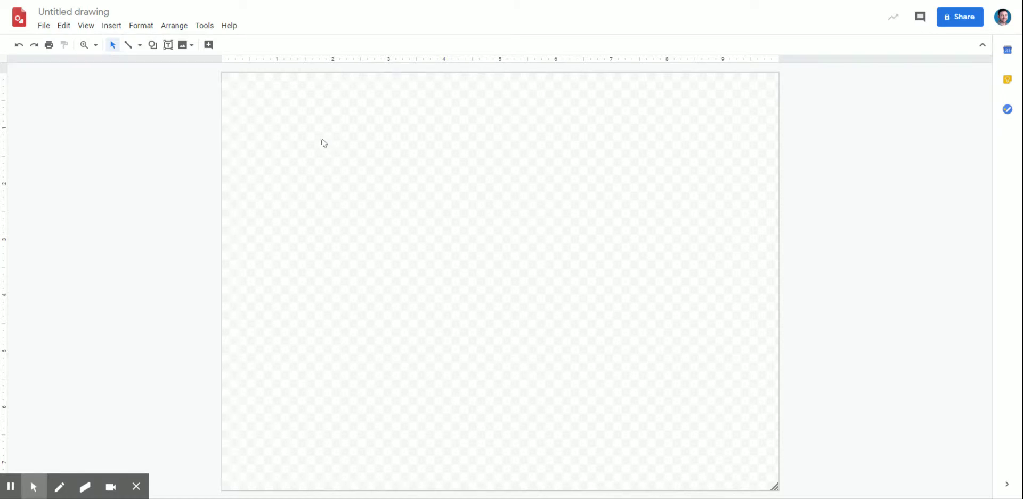
{"action": "left_click", "coordinate": [109, 27]}
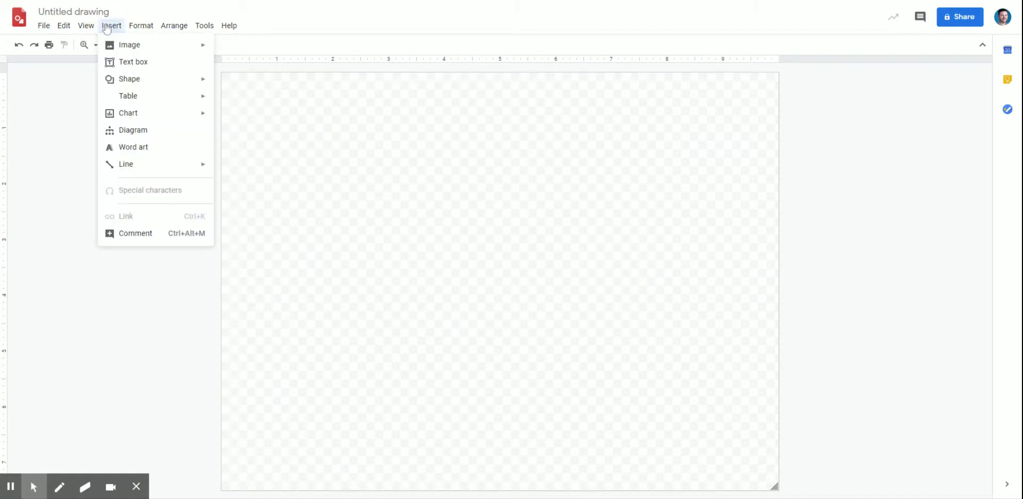
{"action": "left_click", "coordinate": [128, 147]}
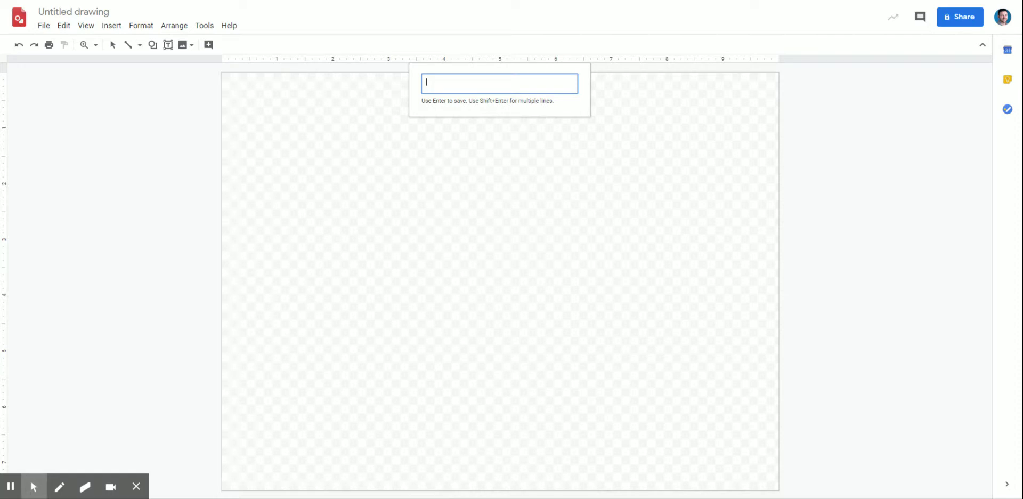
{"action": "type", "text": "Ba"}
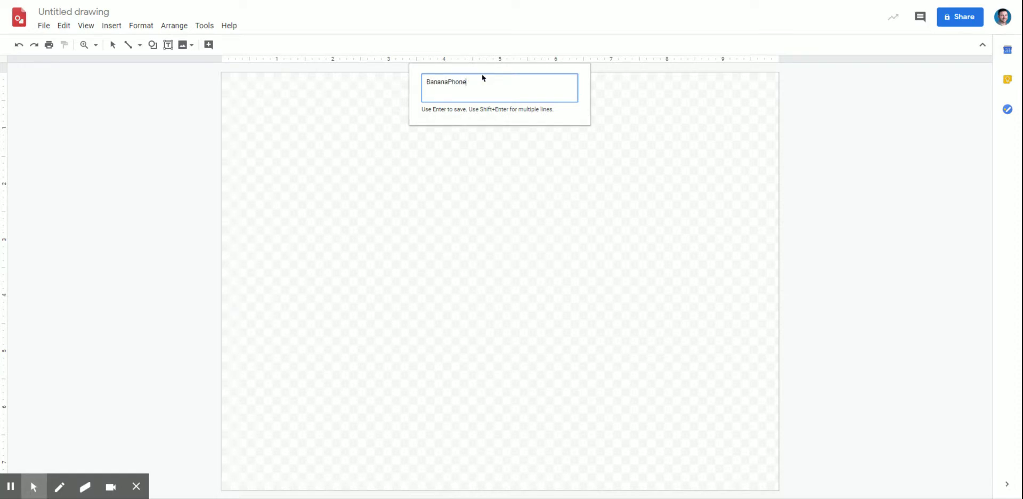
{"action": "type", "text": "nanaPhone"}
{"action": "key", "text": "Return"}
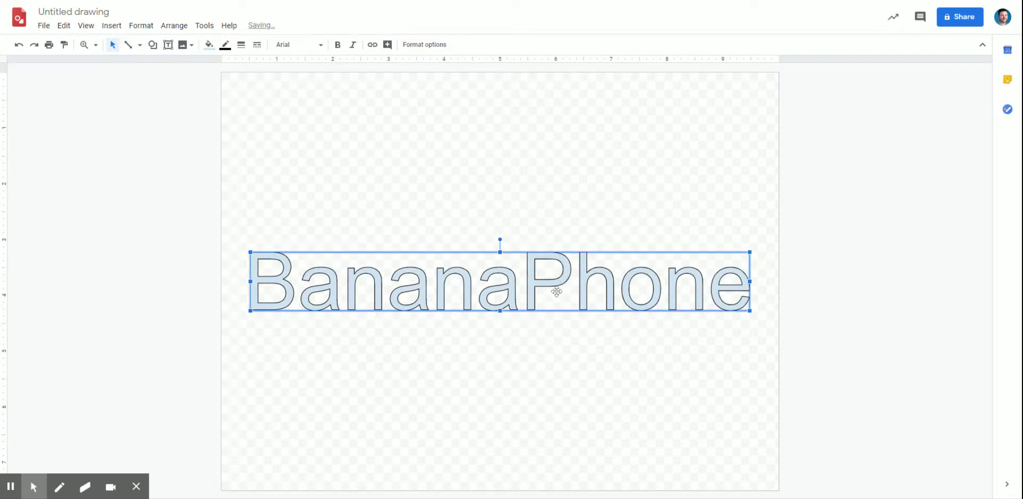
Move the BananaPhone word art higher on the canvas and rotate it so it slants upward to the right.
{"action": "left_click_drag", "start_coordinate": [556, 291], "coordinate": [557, 238]}
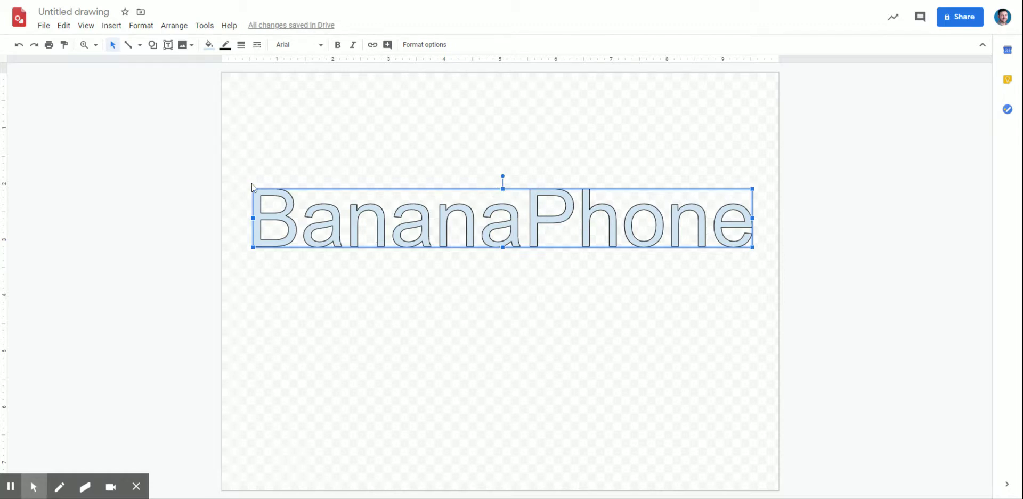
{"action": "mouse_move", "coordinate": [502, 175]}
{"action": "left_mouse_down"}
{"action": "mouse_move", "coordinate": [471, 180]}
{"action": "mouse_move", "coordinate": [495, 165]}
{"action": "mouse_move", "coordinate": [527, 165]}
{"action": "mouse_move", "coordinate": [482, 175]}
{"action": "left_mouse_up"}
{"action": "left_click", "coordinate": [484, 174]}
{"action": "left_click", "coordinate": [275, 301]}
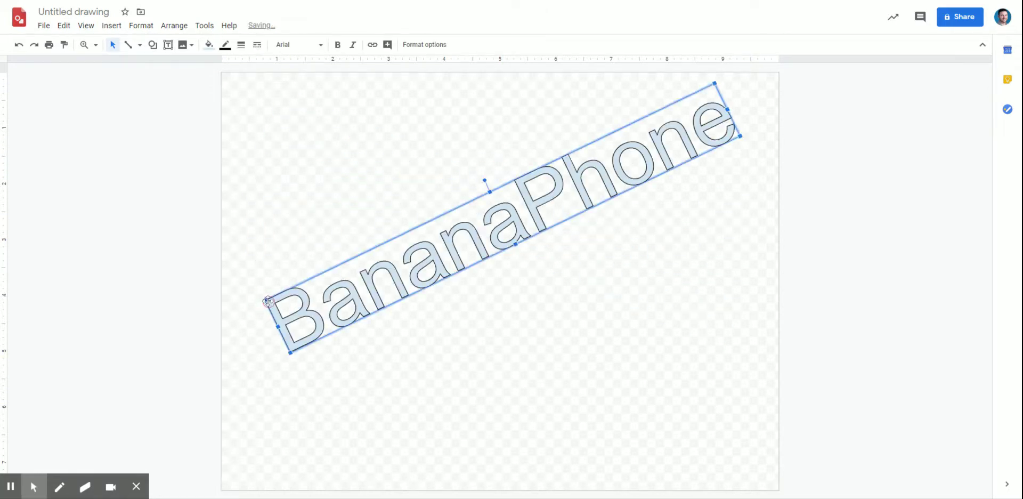
Stretch the word art to taller letters, reduce its slant slightly and reposition it across the upper canvas.
{"action": "mouse_move", "coordinate": [265, 300]}
{"action": "left_mouse_down"}
{"action": "mouse_move", "coordinate": [50, 285]}
{"action": "mouse_move", "coordinate": [354, 278]}
{"action": "mouse_move", "coordinate": [366, 292]}
{"action": "mouse_move", "coordinate": [490, 205]}
{"action": "mouse_move", "coordinate": [105, 467]}
{"action": "mouse_move", "coordinate": [491, 308]}
{"action": "mouse_move", "coordinate": [660, 217]}
{"action": "mouse_move", "coordinate": [573, 335]}
{"action": "mouse_move", "coordinate": [483, 256]}
{"action": "mouse_move", "coordinate": [393, 125]}
{"action": "mouse_move", "coordinate": [590, 324]}
{"action": "mouse_move", "coordinate": [591, 368]}
{"action": "left_mouse_up"}
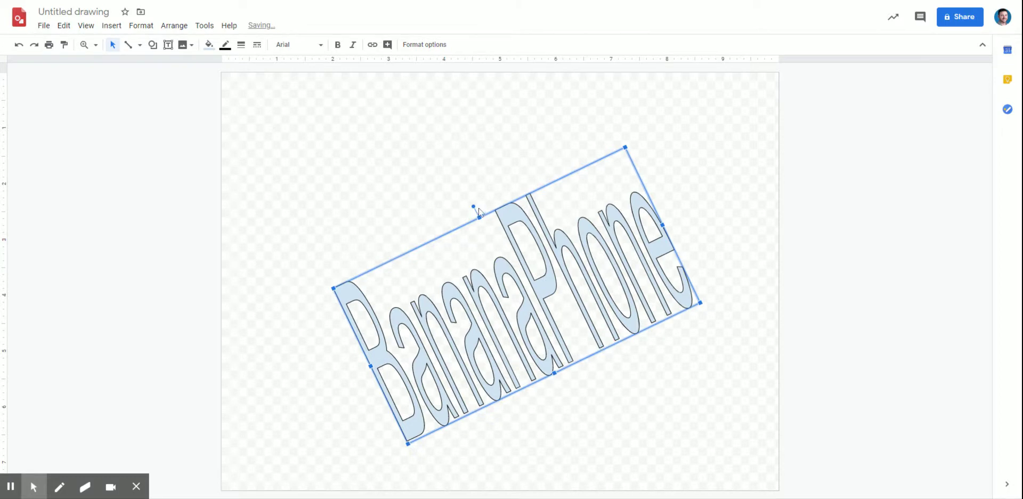
{"action": "left_click", "coordinate": [473, 207]}
{"action": "left_click_drag", "start_coordinate": [474, 207], "coordinate": [384, 147]}
{"action": "left_click_drag", "start_coordinate": [579, 152], "coordinate": [693, 111]}
{"action": "left_click_drag", "start_coordinate": [529, 158], "coordinate": [532, 199]}
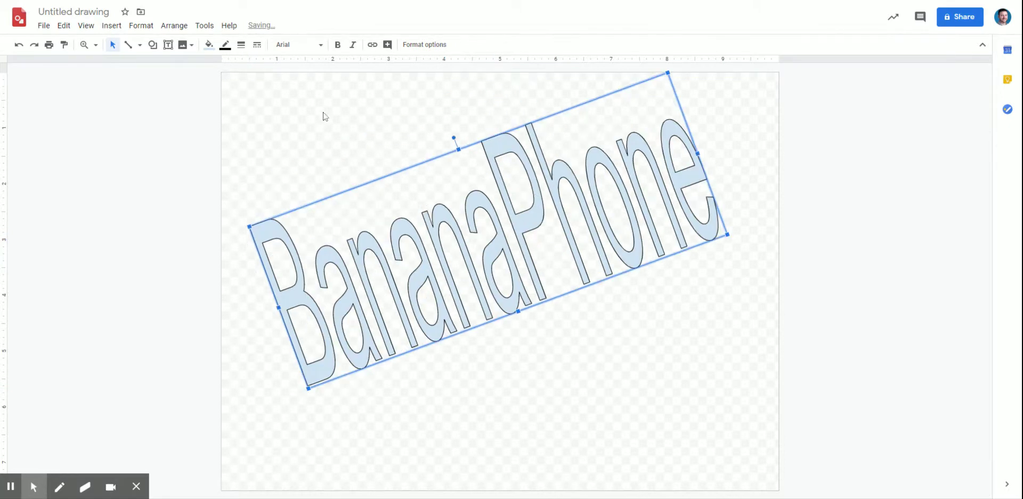
Fill the BananaPhone word art with solid magenta.
{"action": "left_click", "coordinate": [292, 128]}
{"action": "left_click", "coordinate": [275, 280]}
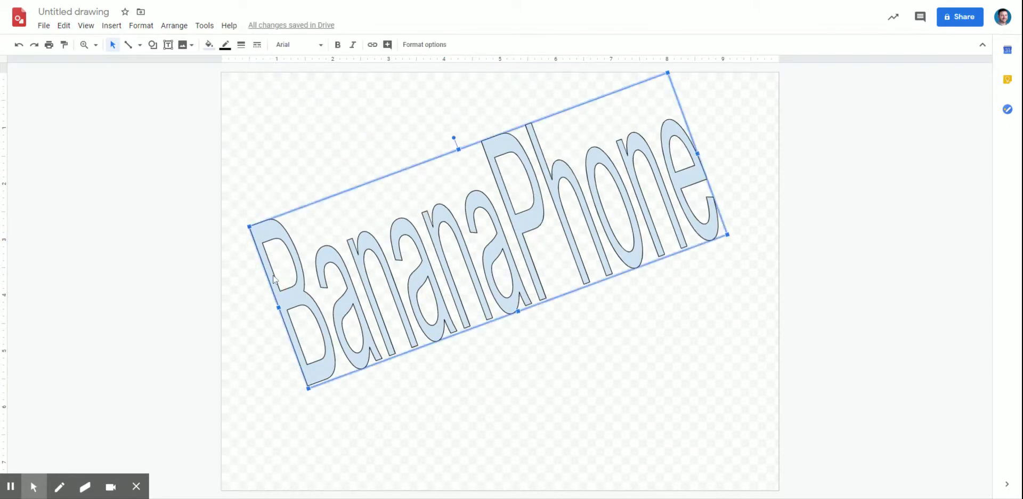
{"action": "left_click", "coordinate": [209, 46]}
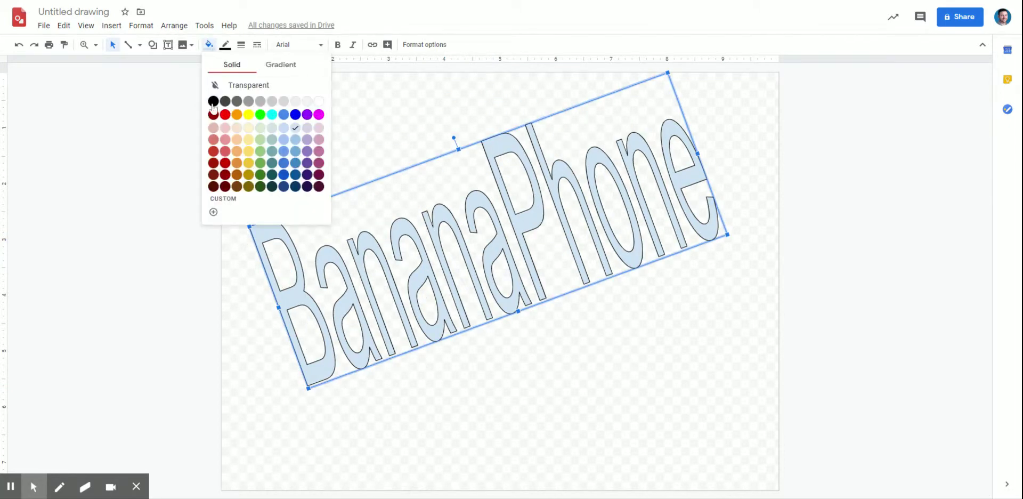
{"action": "left_click", "coordinate": [321, 123]}
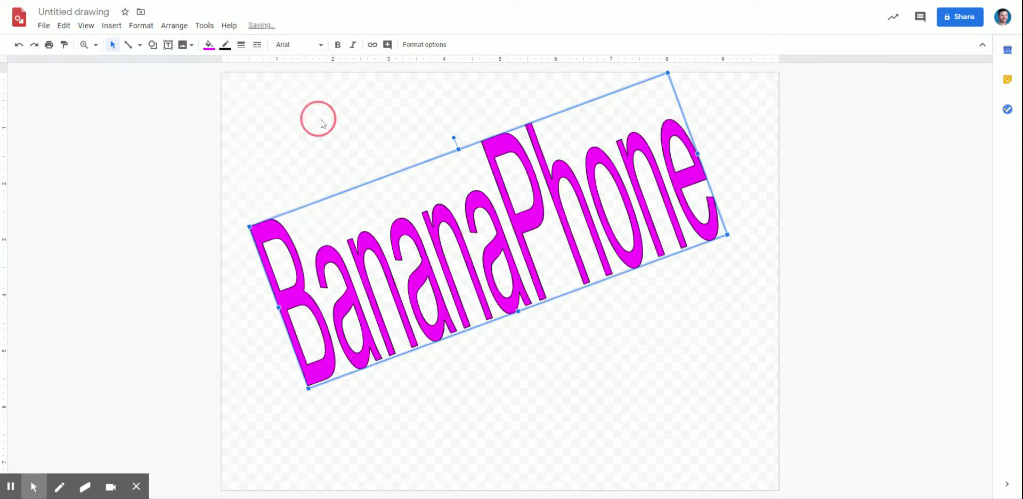
{"action": "left_click", "coordinate": [463, 366]}
{"action": "left_click", "coordinate": [384, 228]}
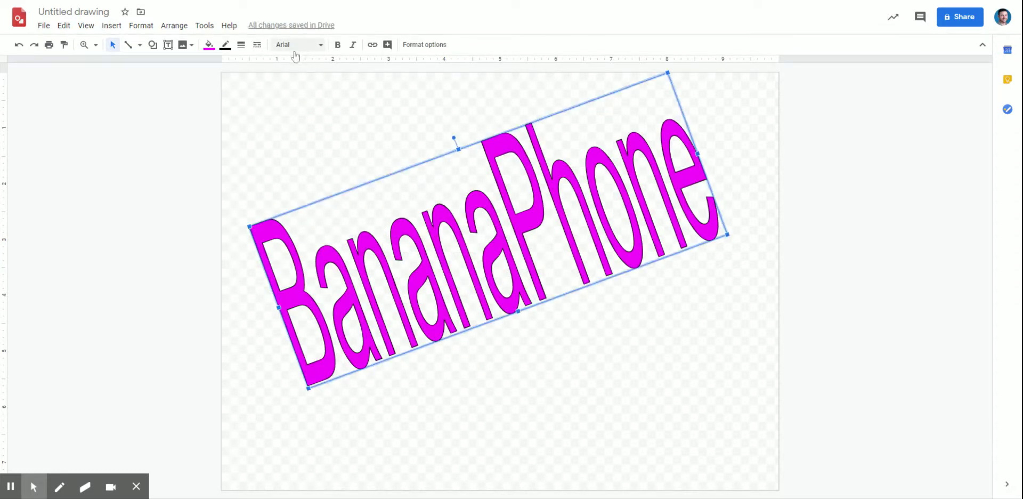
Set the word art's font to Pacifico and move it slightly up and left on the canvas.
{"action": "left_click", "coordinate": [298, 44]}
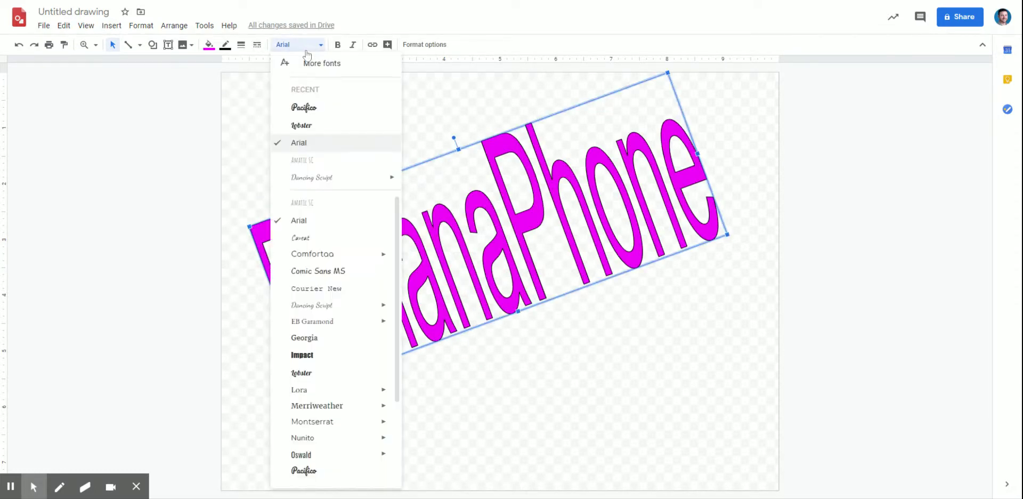
{"action": "left_click", "coordinate": [312, 117]}
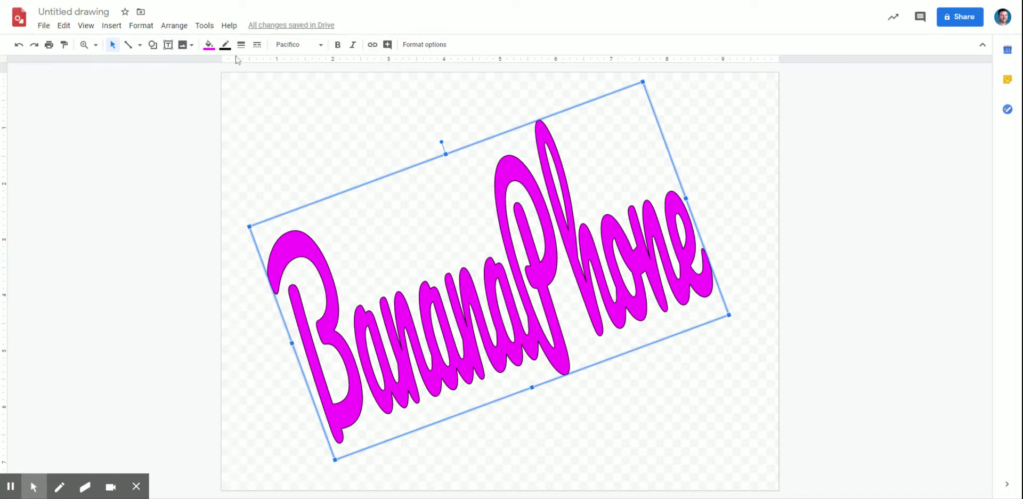
{"action": "left_click", "coordinate": [292, 114]}
{"action": "left_click", "coordinate": [452, 323]}
{"action": "left_click_drag", "start_coordinate": [453, 323], "coordinate": [426, 280]}
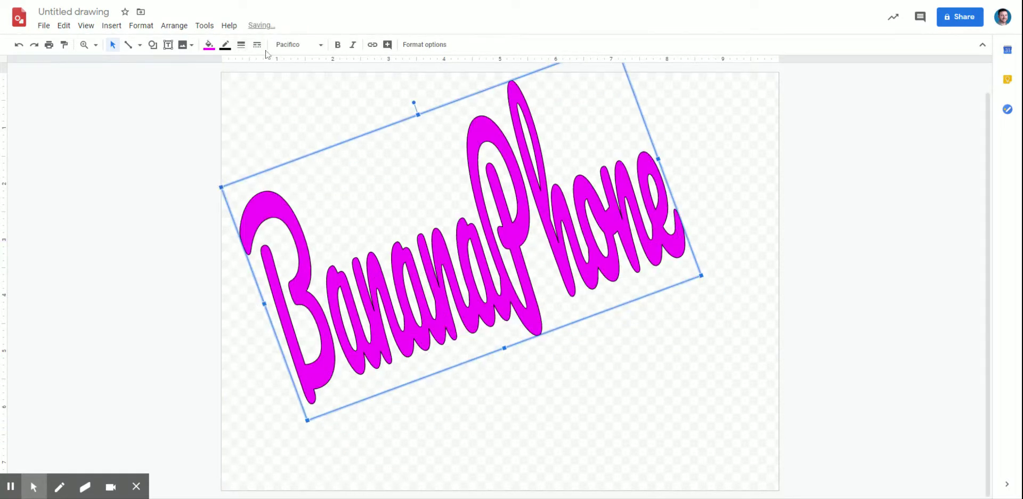
Add a drop shadow to the word art and increase the shadow's distance.
{"action": "left_click", "coordinate": [434, 51]}
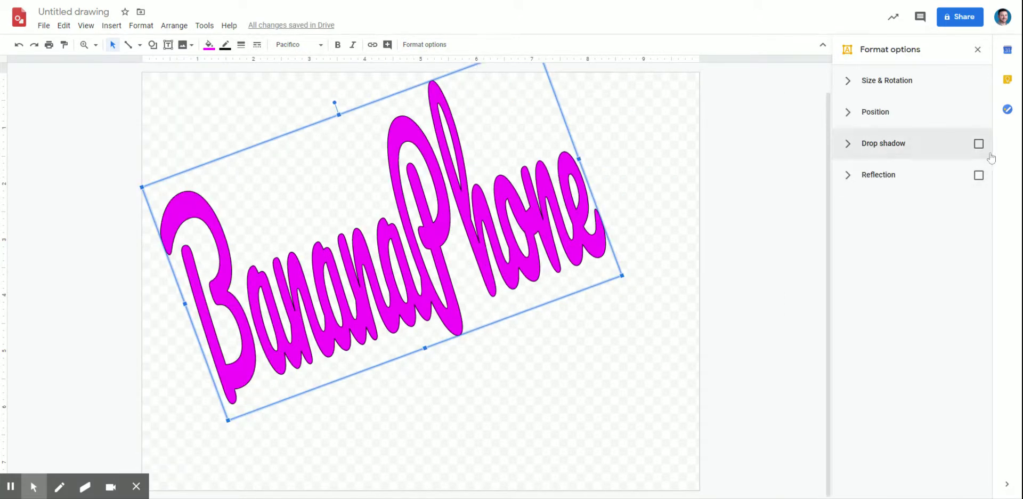
{"action": "left_click", "coordinate": [978, 143]}
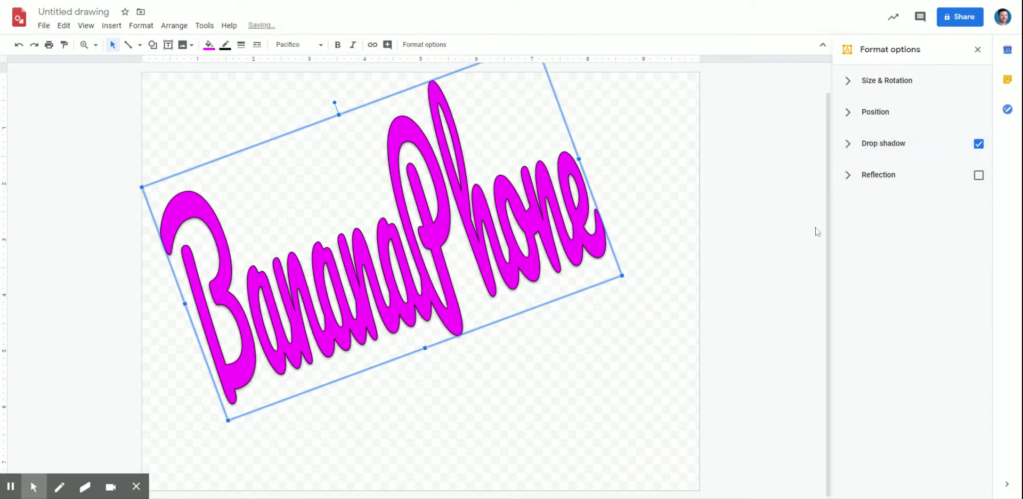
{"action": "left_click", "coordinate": [846, 149]}
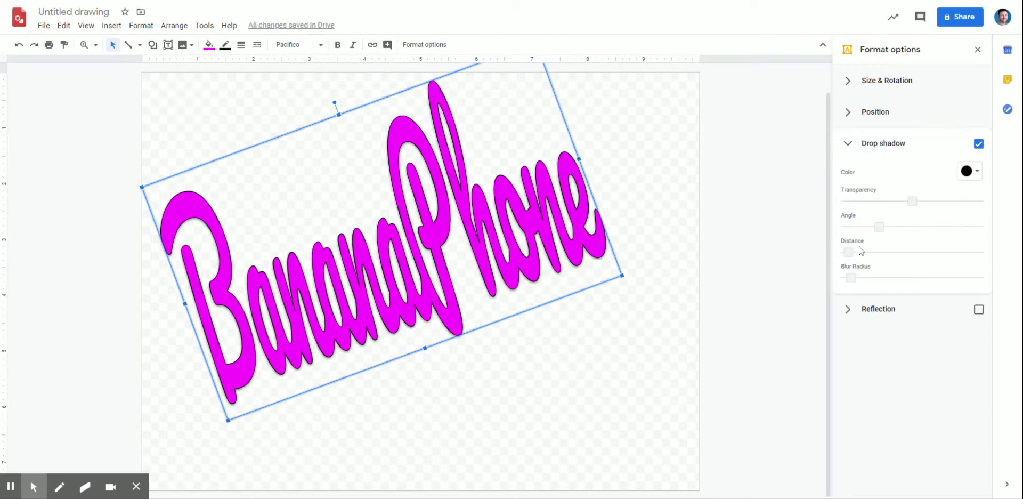
{"action": "left_click_drag", "start_coordinate": [848, 252], "coordinate": [894, 250]}
{"action": "left_click", "coordinate": [528, 368]}
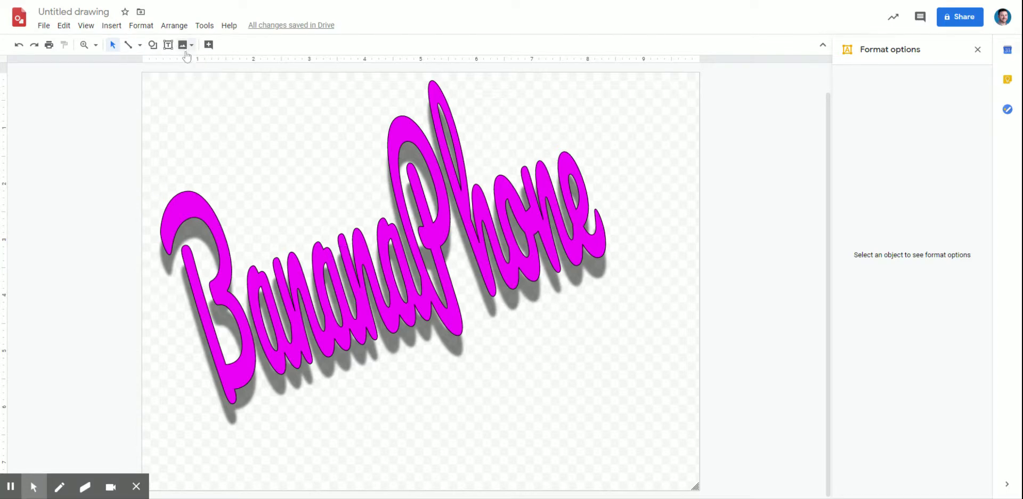
Start inserting an image from the web and search for "banana".
{"action": "left_click", "coordinate": [112, 28]}
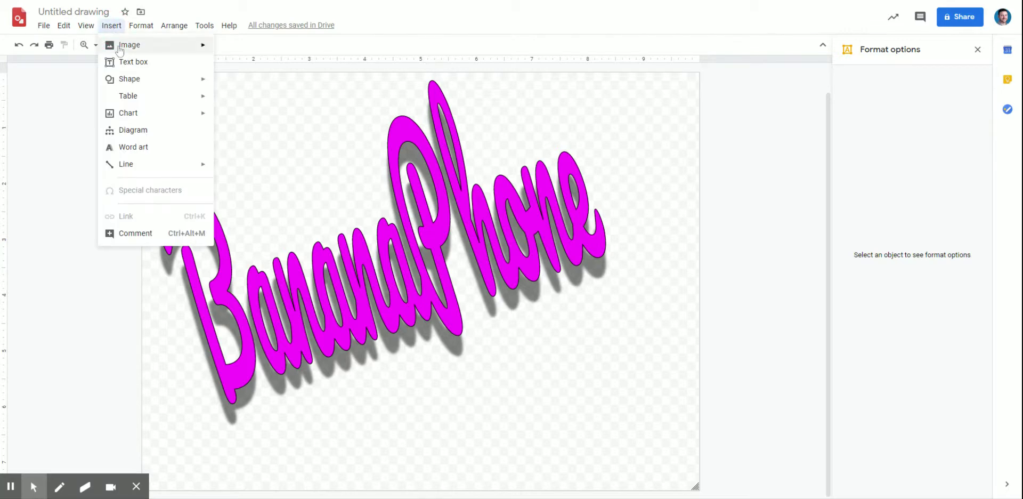
{"action": "mouse_move", "coordinate": [117, 48]}
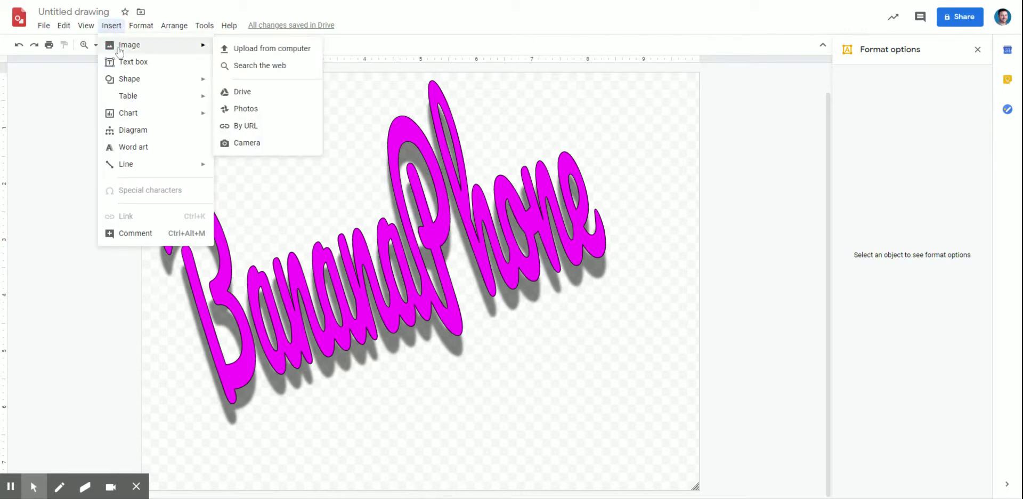
{"action": "left_click", "coordinate": [248, 66]}
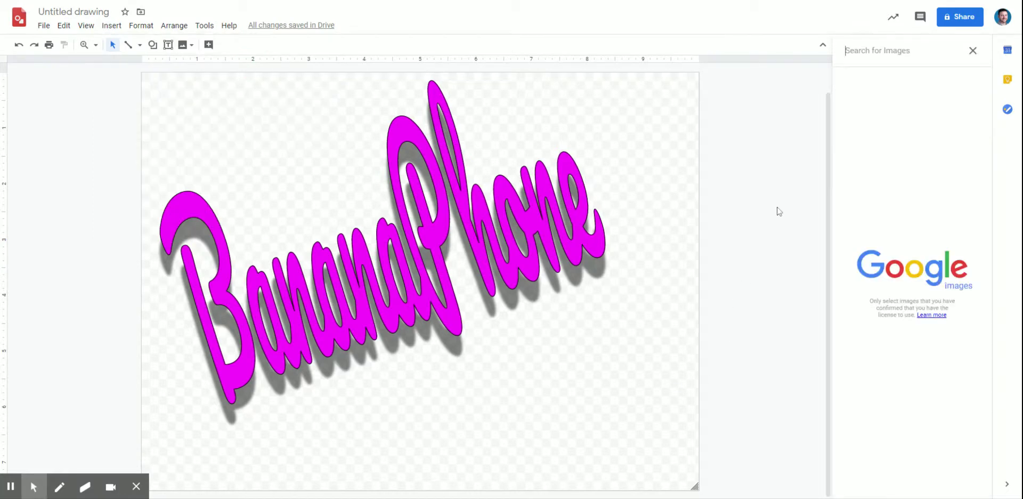
{"action": "left_click", "coordinate": [862, 57]}
{"action": "type", "text": "banana"}
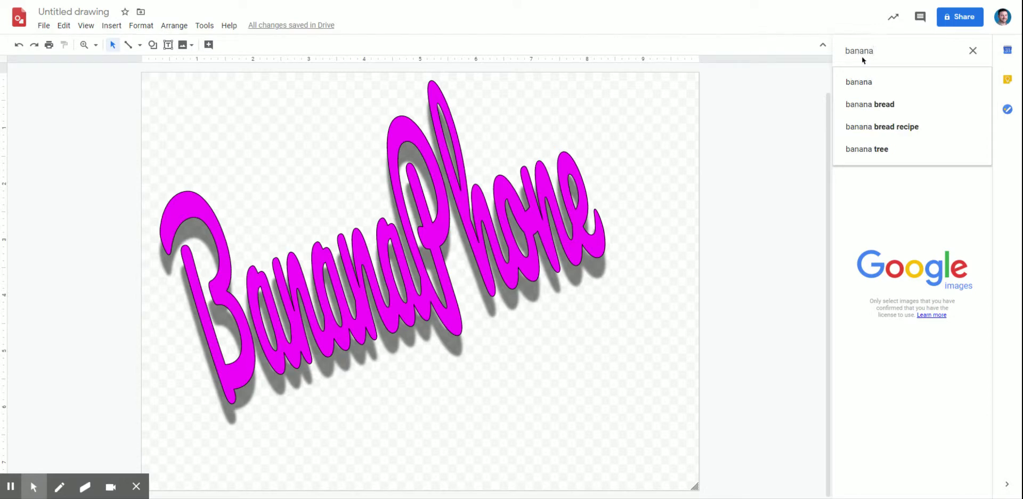
{"action": "key", "text": "Return"}
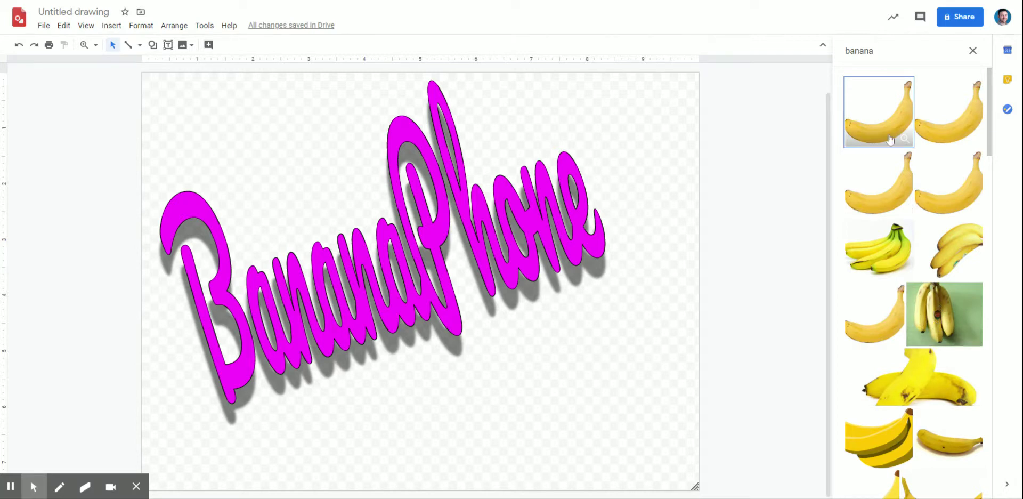
Change the image search to "banana transparent".
{"action": "left_click", "coordinate": [886, 50]}
{"action": "key", "text": "BackSpace"}
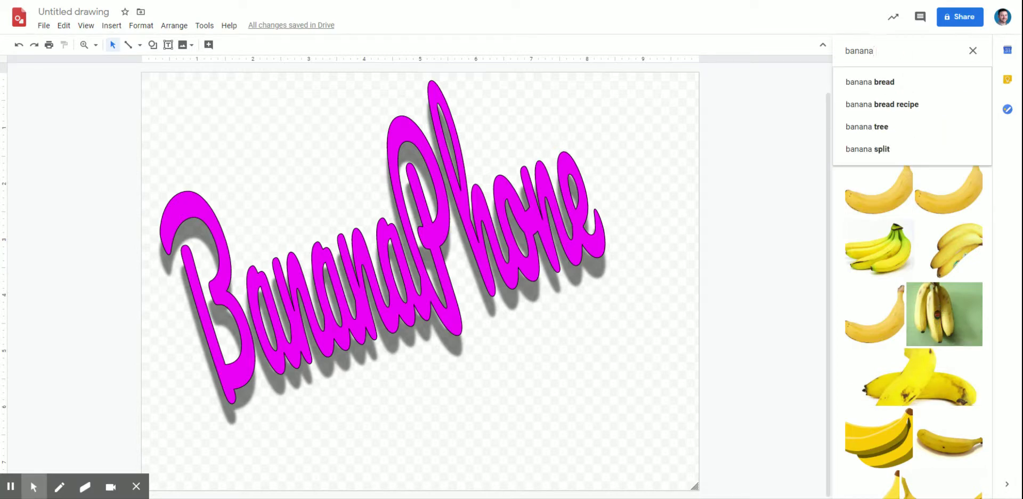
{"action": "type", "text": "transparent"}
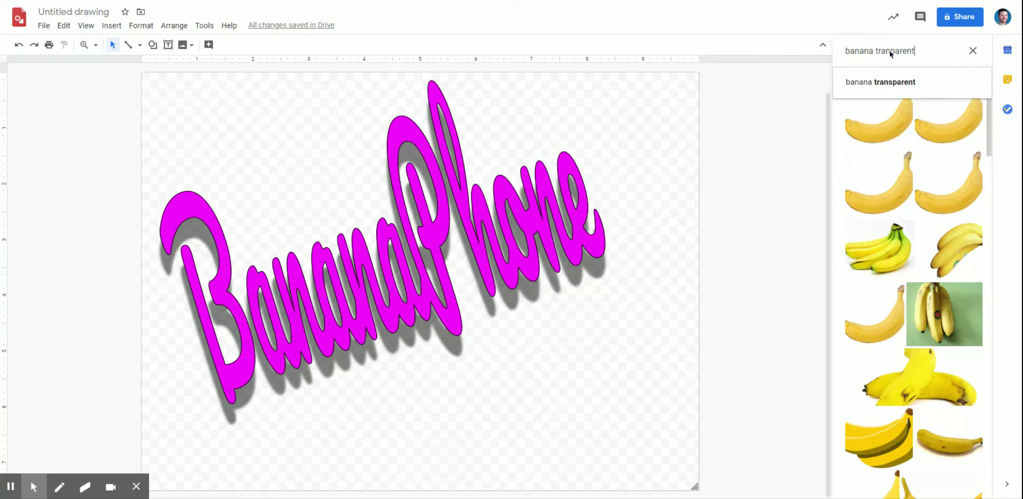
{"action": "key", "text": "Down"}
{"action": "key", "text": "Return"}
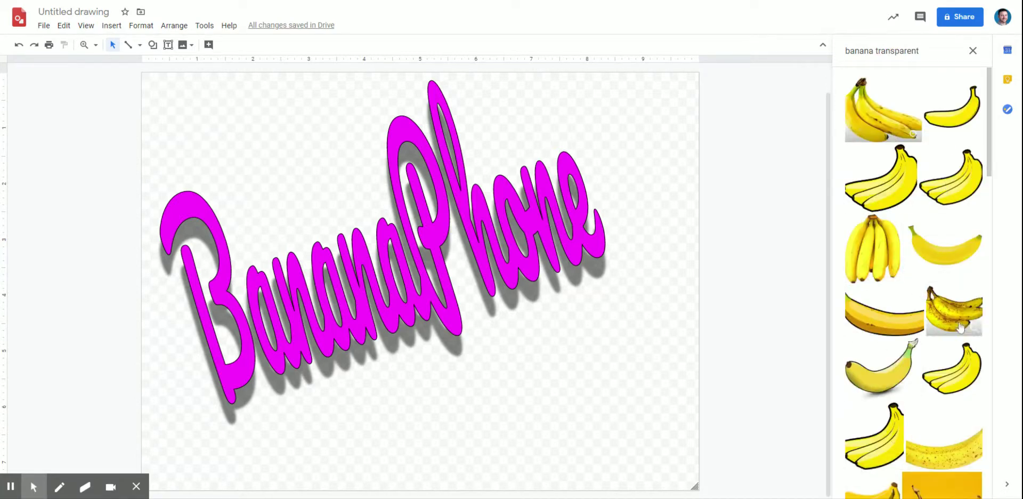
Change the image search to "banana png".
{"action": "left_click", "coordinate": [918, 51]}
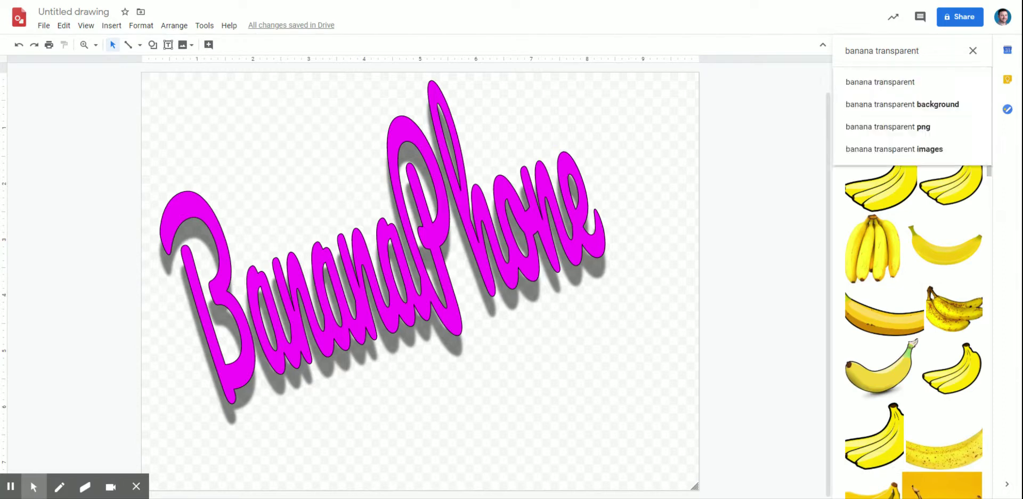
{"action": "key", "text": "BackSpace"}
{"action": "key", "text": "BackSpace"}
{"action": "key", "text": "BackSpace"}
{"action": "key", "text": "BackSpace"}
{"action": "key", "text": "BackSpace"}
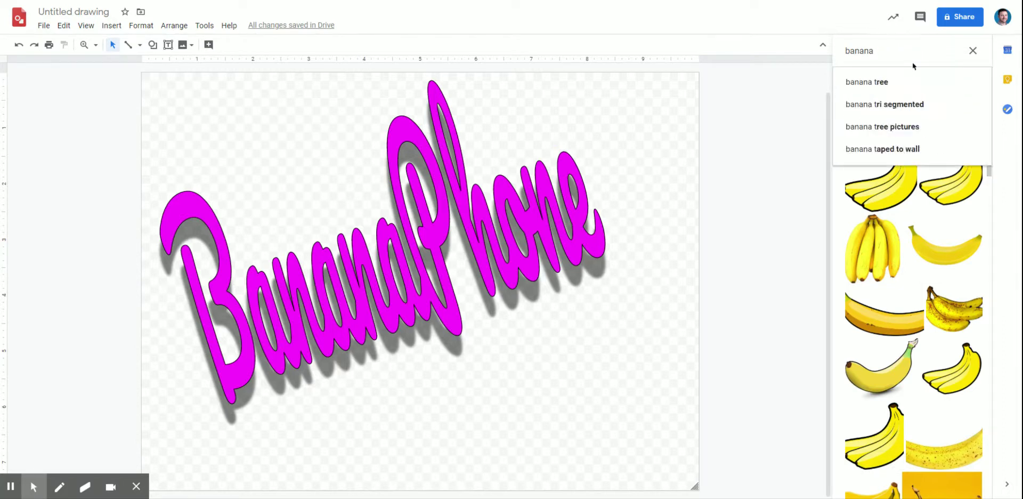
{"action": "type", "text": "png"}
{"action": "key", "text": "Return"}
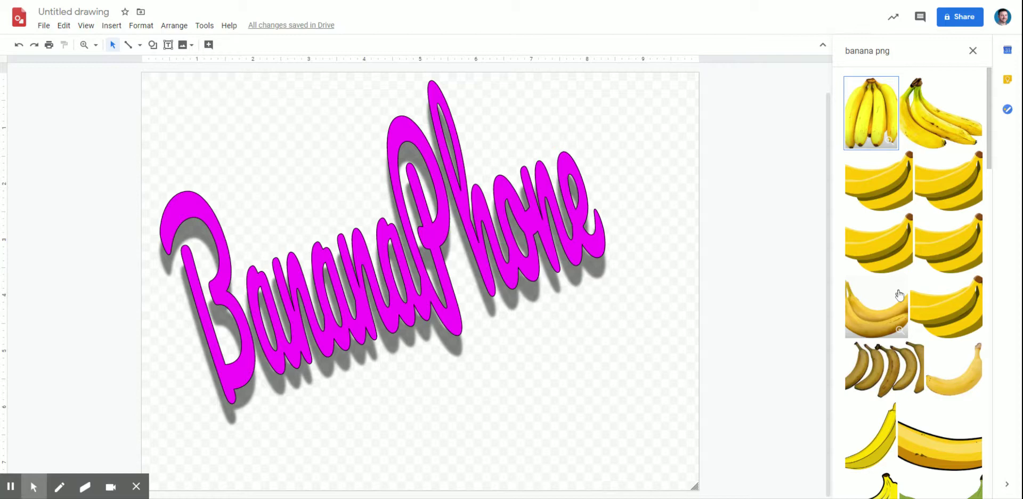
Insert the cartoon banana bunch from the image results and shift it slightly down and right over the word art.
{"action": "left_click", "coordinate": [886, 183]}
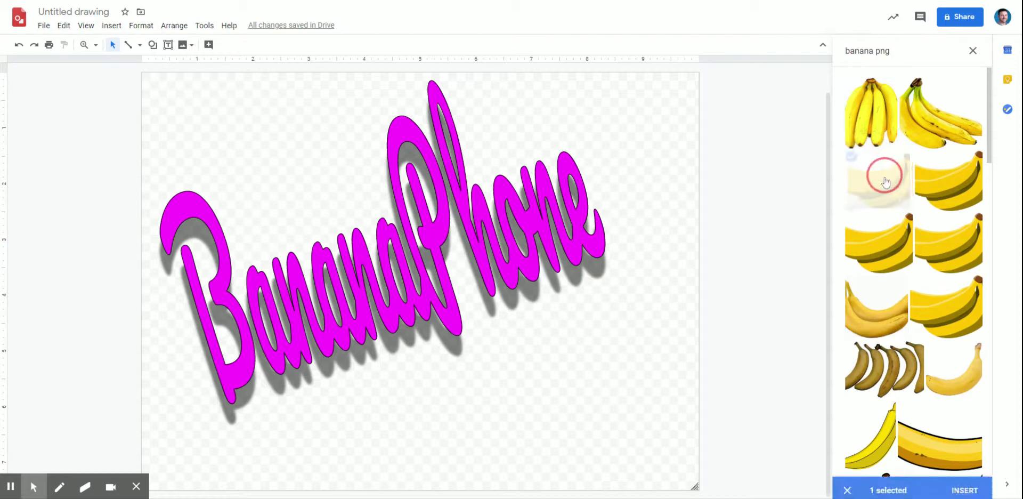
{"action": "left_click", "coordinate": [964, 484]}
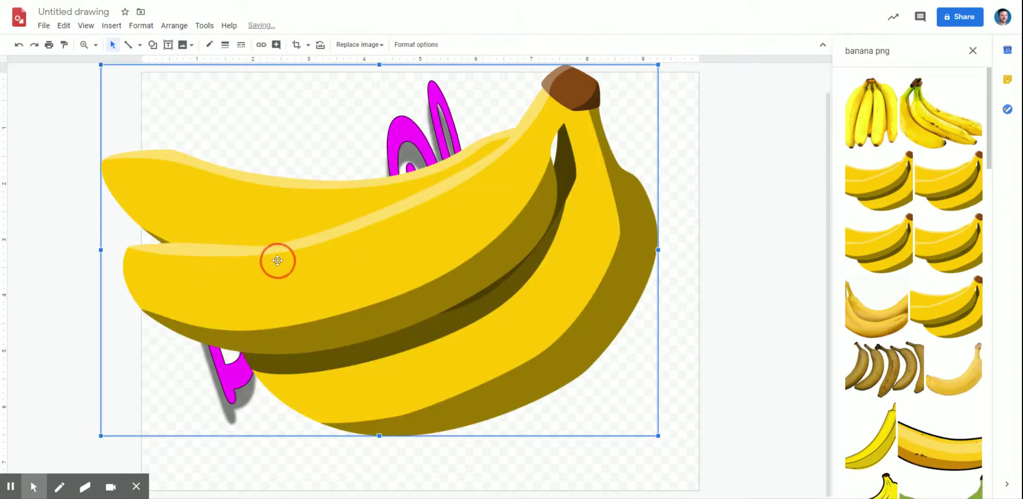
{"action": "left_click_drag", "start_coordinate": [400, 254], "coordinate": [414, 273]}
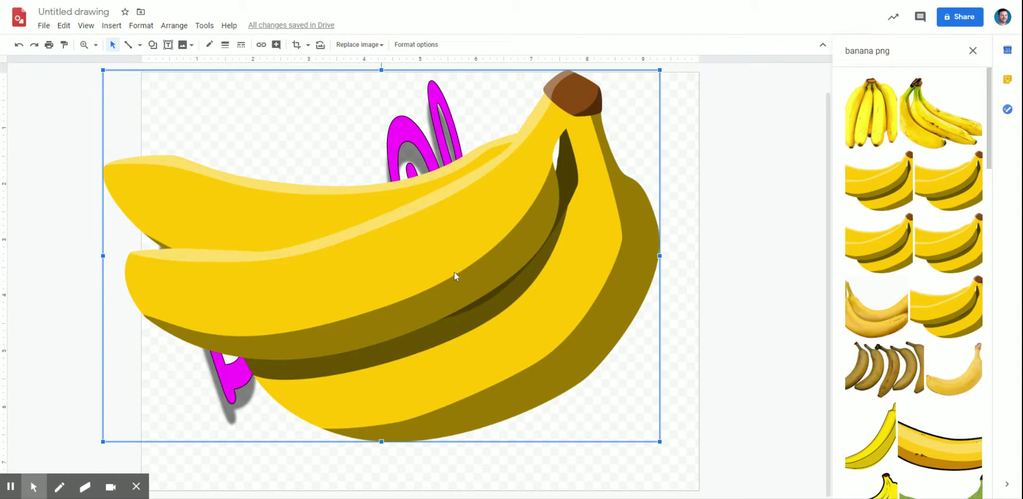
Send the banana image to the back so it sits behind the BananaPhone word art.
{"action": "right_click", "coordinate": [432, 243]}
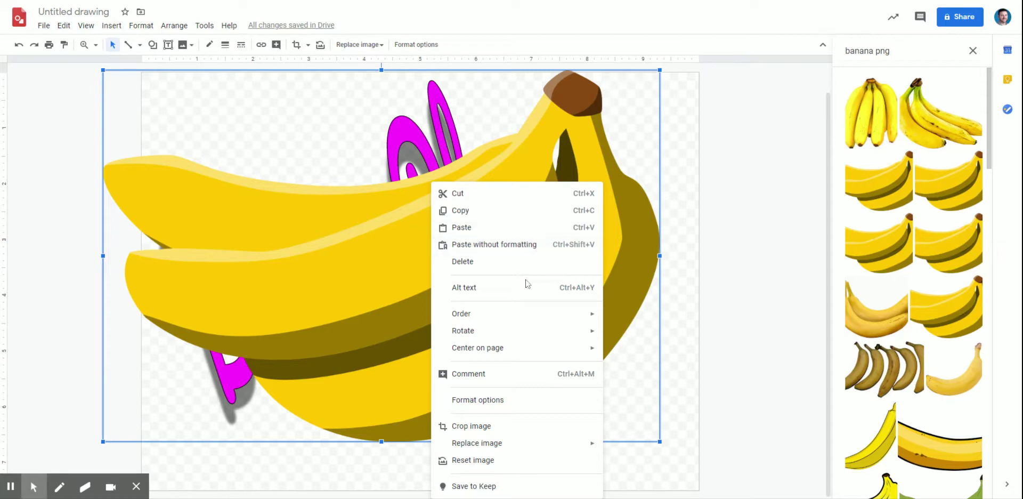
{"action": "mouse_move", "coordinate": [515, 323]}
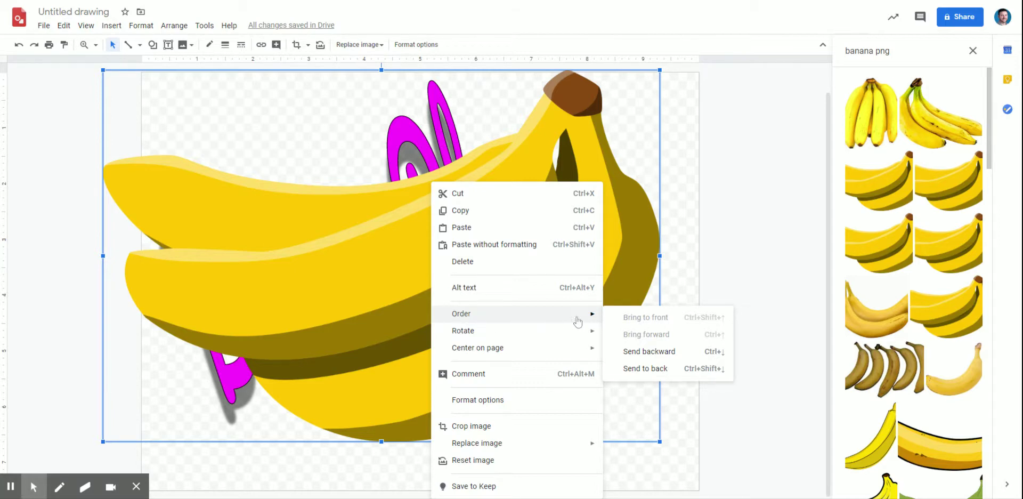
{"action": "left_click", "coordinate": [644, 369]}
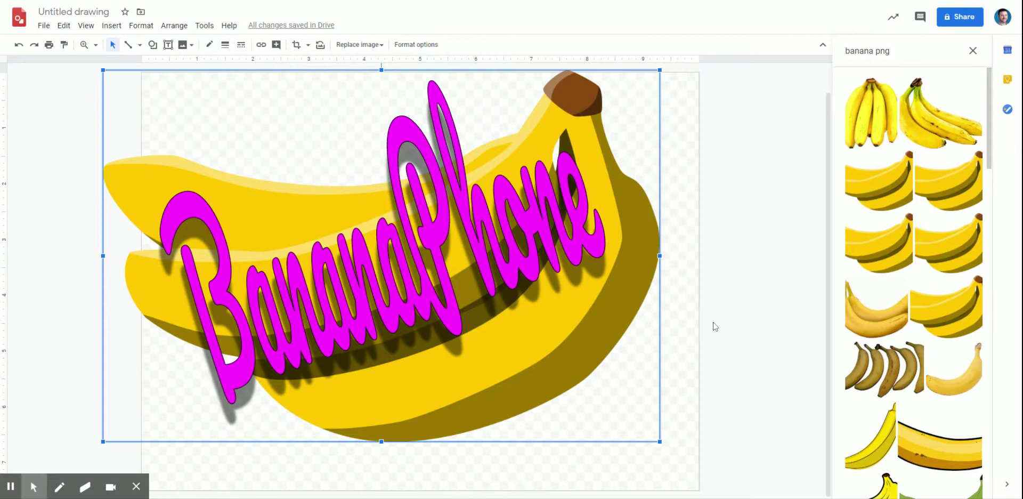
{"action": "left_click", "coordinate": [687, 363]}
Recolor the banana image with the purple Dark 9 preset.
{"action": "left_click", "coordinate": [435, 50]}
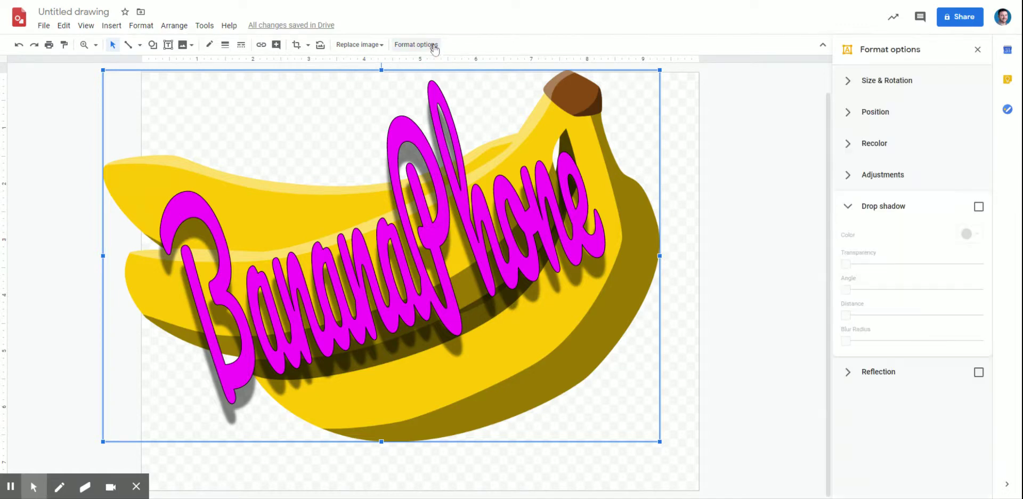
{"action": "left_click", "coordinate": [849, 207]}
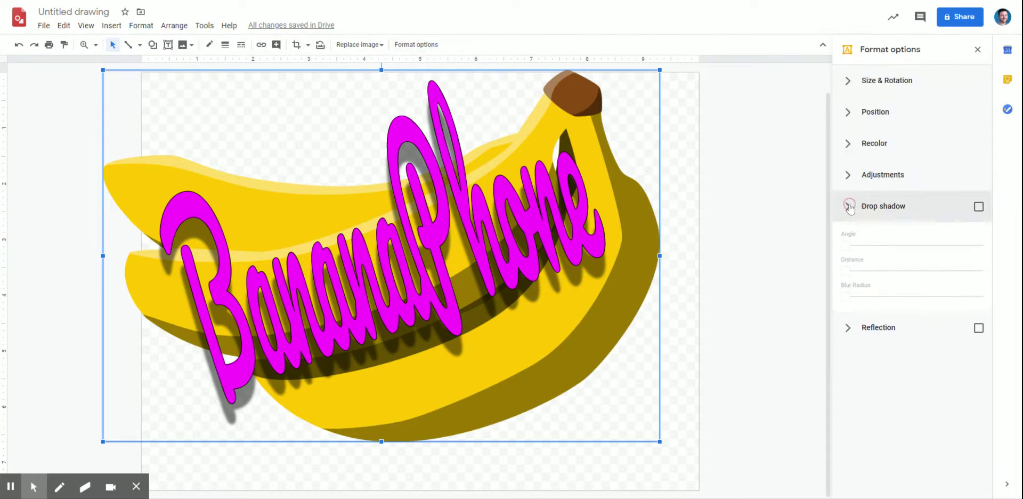
{"action": "left_click", "coordinate": [846, 155]}
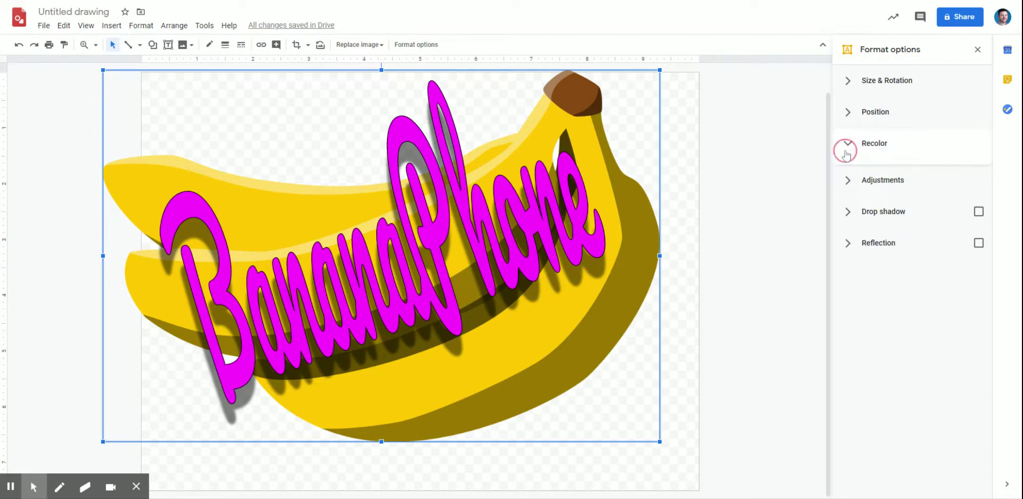
{"action": "left_click", "coordinate": [862, 172]}
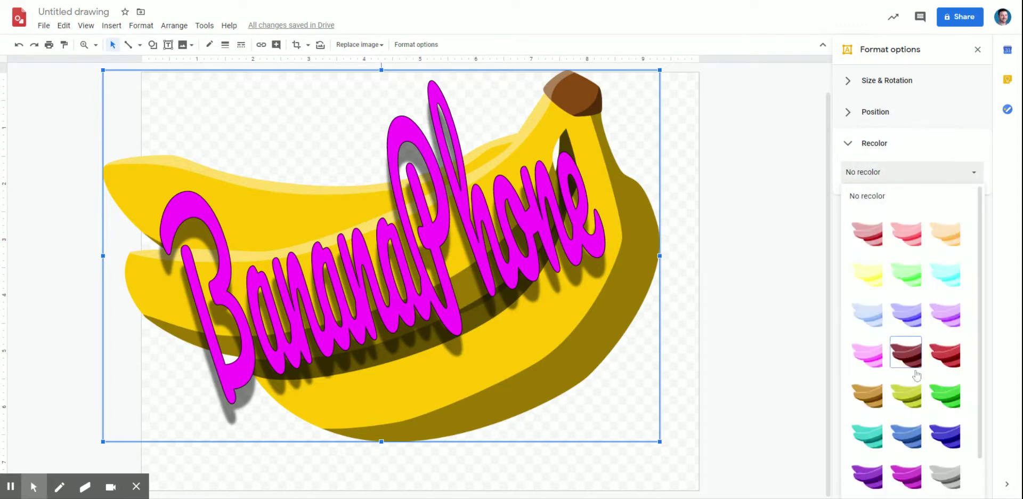
{"action": "scroll", "coordinate": [906, 373], "scroll_direction": "down", "scroll_amount": 1}
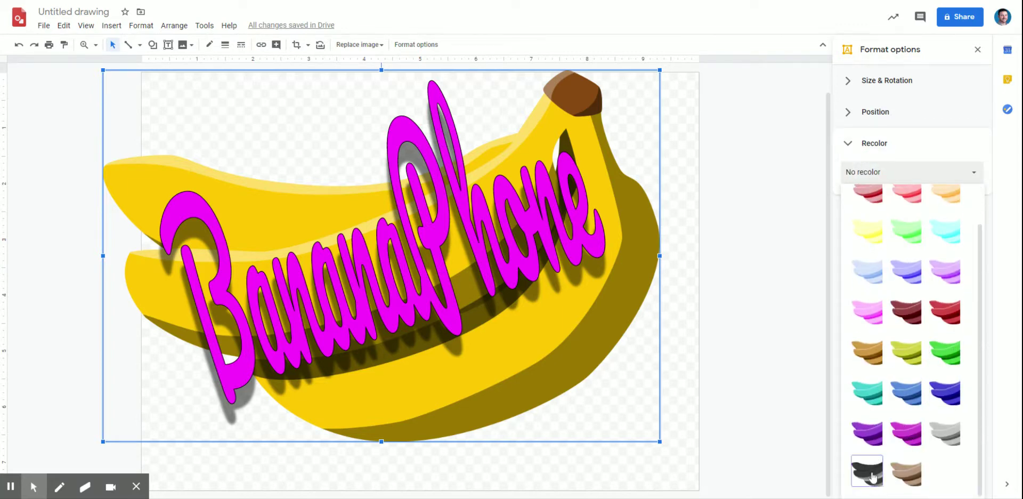
{"action": "left_click", "coordinate": [875, 437]}
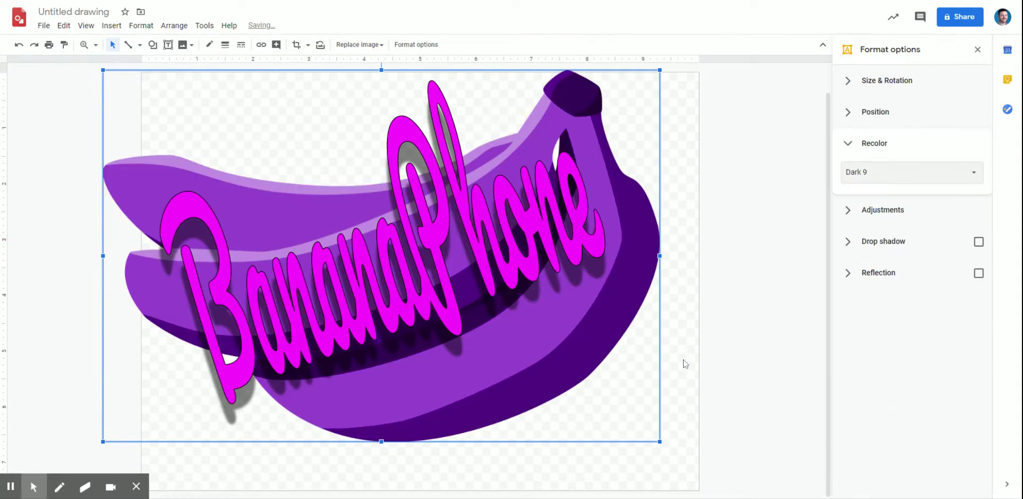
{"action": "left_click", "coordinate": [889, 181]}
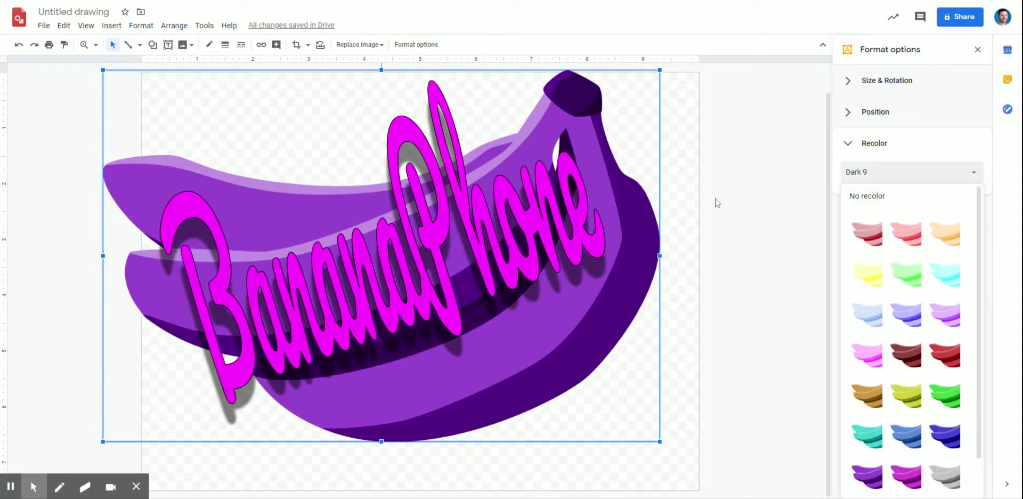
{"action": "left_click", "coordinate": [691, 212]}
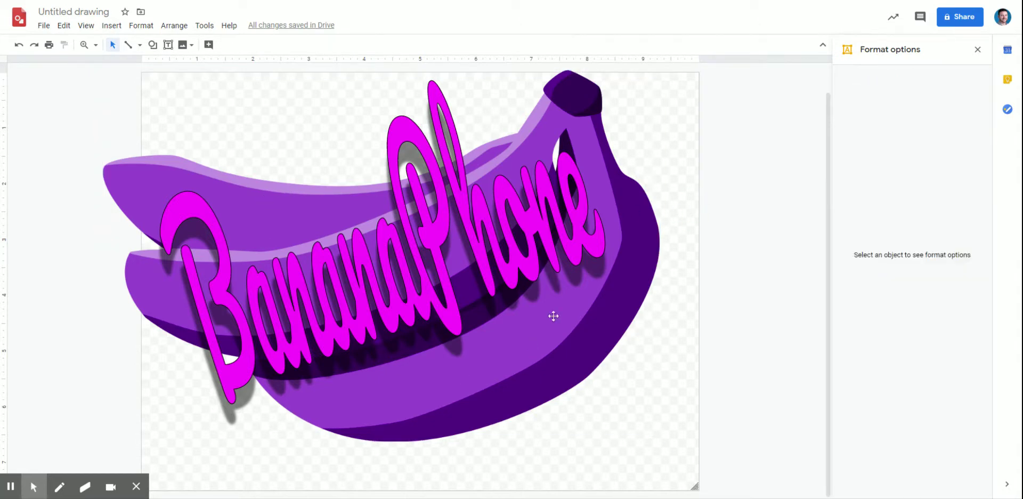
{"action": "left_click", "coordinate": [290, 132]}
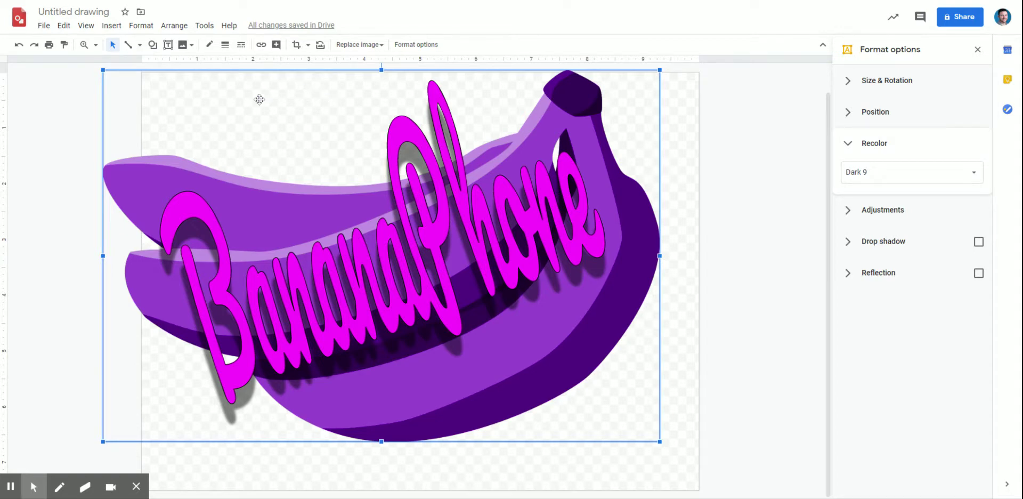
Add a rounded callout over the upper right of the bananas reading "YOOOOOOOO" and set its text size to 30.
{"action": "left_click", "coordinate": [153, 46]}
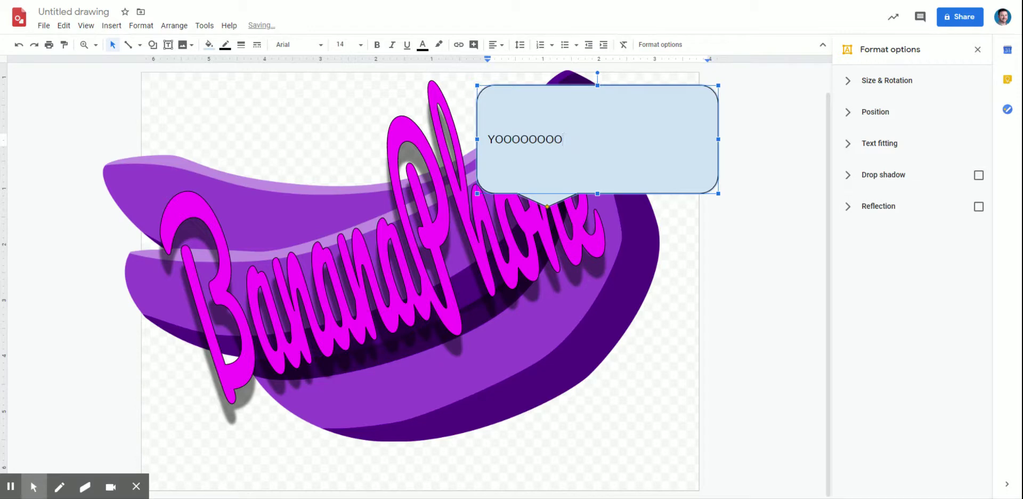
{"action": "left_click_drag", "start_coordinate": [564, 138], "coordinate": [469, 137]}
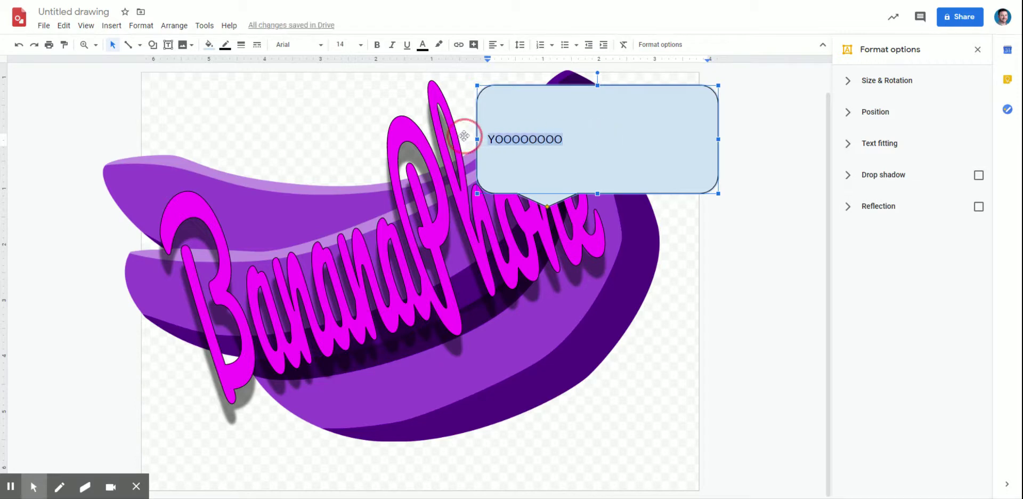
{"action": "left_click", "coordinate": [343, 45]}
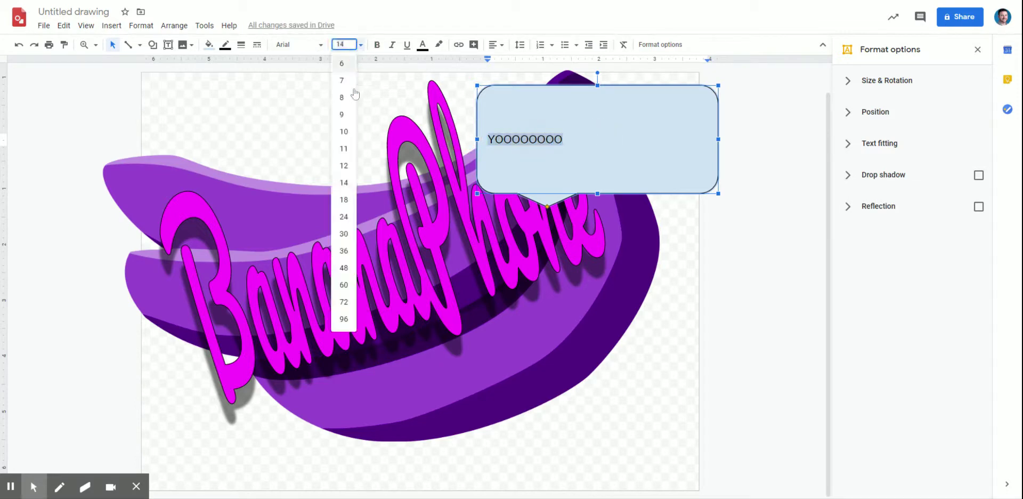
{"action": "left_click", "coordinate": [344, 234]}
{"action": "left_click", "coordinate": [650, 326]}
{"action": "left_click", "coordinate": [716, 340]}
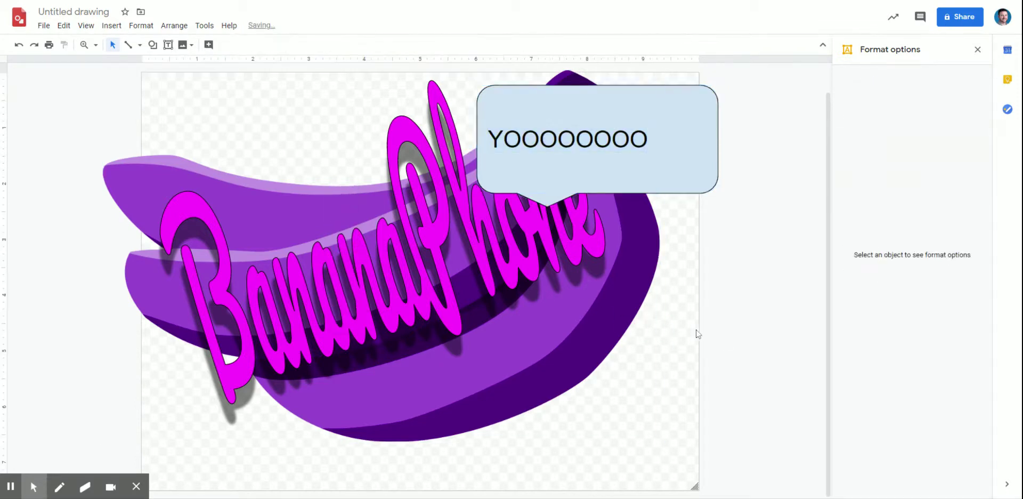
Draw a long freehand scribble with the Scribble tool across the upper left of the canvas and over the word art.
{"action": "left_click", "coordinate": [154, 47]}
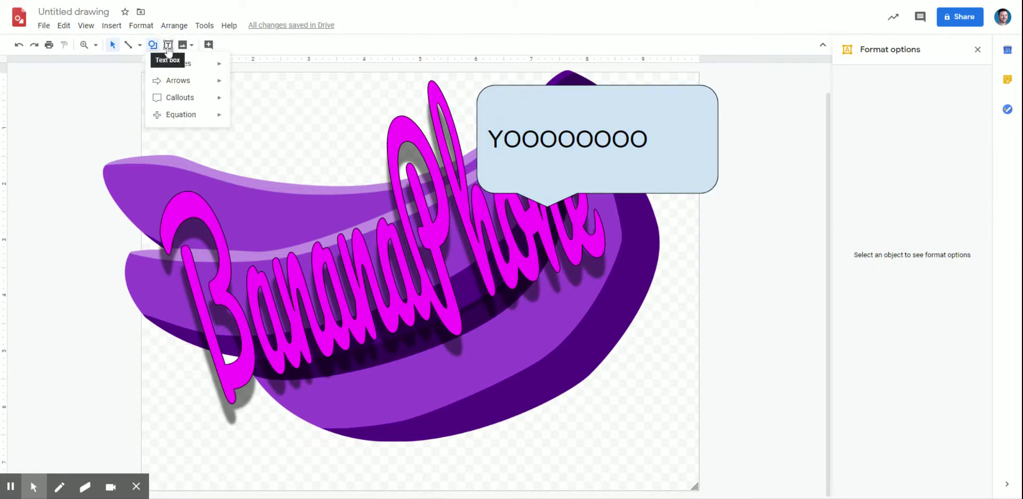
{"action": "left_click", "coordinate": [127, 45]}
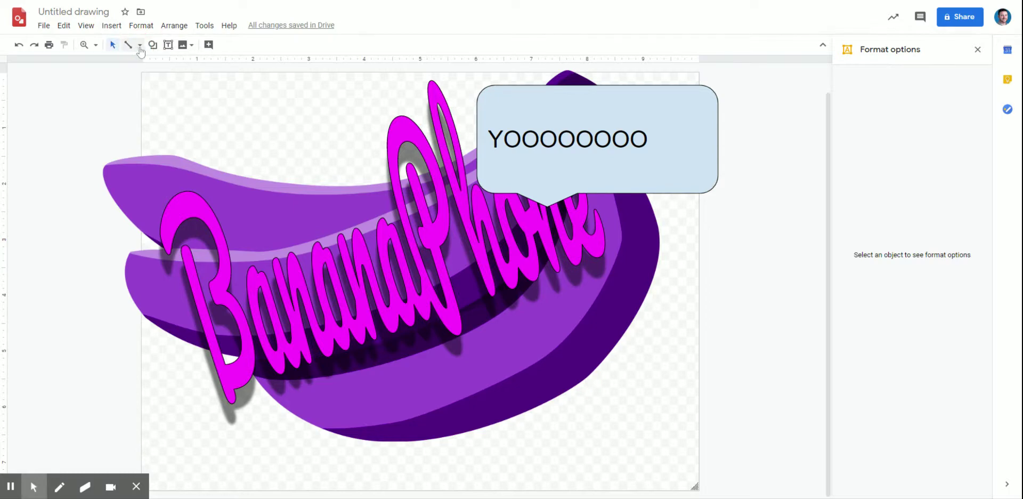
{"action": "left_click", "coordinate": [139, 46]}
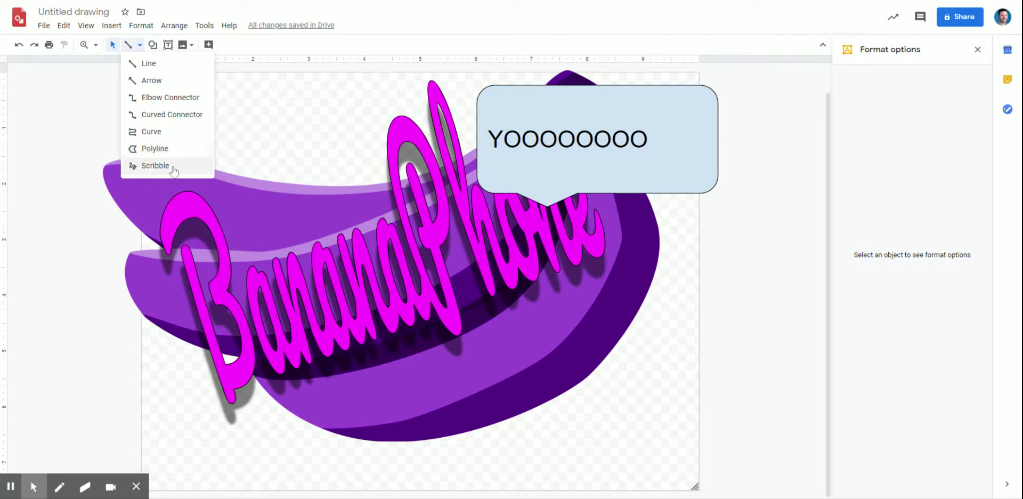
{"action": "left_click", "coordinate": [156, 166]}
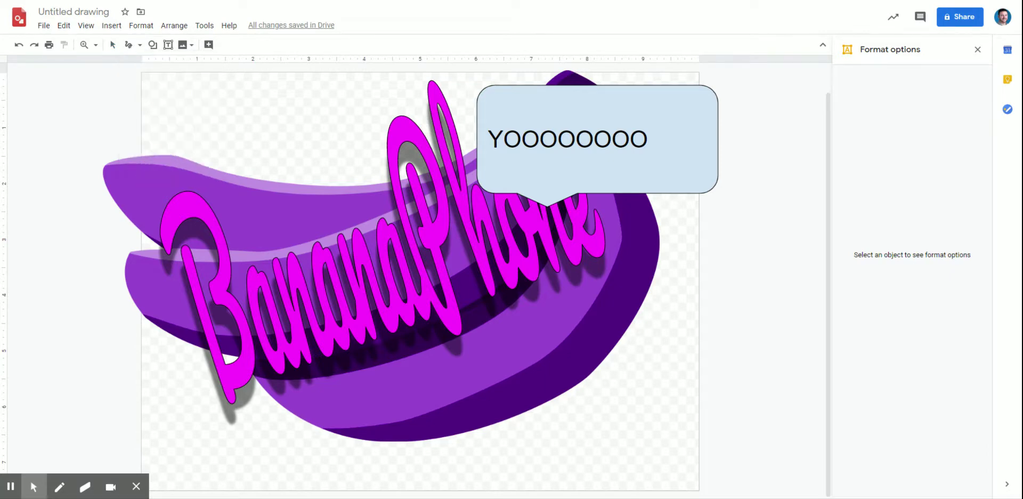
{"action": "mouse_move", "coordinate": [350, 101]}
{"action": "left_mouse_down"}
{"action": "mouse_move", "coordinate": [221, 162]}
{"action": "mouse_move", "coordinate": [342, 210]}
{"action": "mouse_move", "coordinate": [255, 277]}
{"action": "mouse_move", "coordinate": [525, 426]}
{"action": "mouse_move", "coordinate": [480, 352]}
{"action": "mouse_move", "coordinate": [309, 250]}
{"action": "mouse_move", "coordinate": [362, 282]}
{"action": "left_mouse_up"}
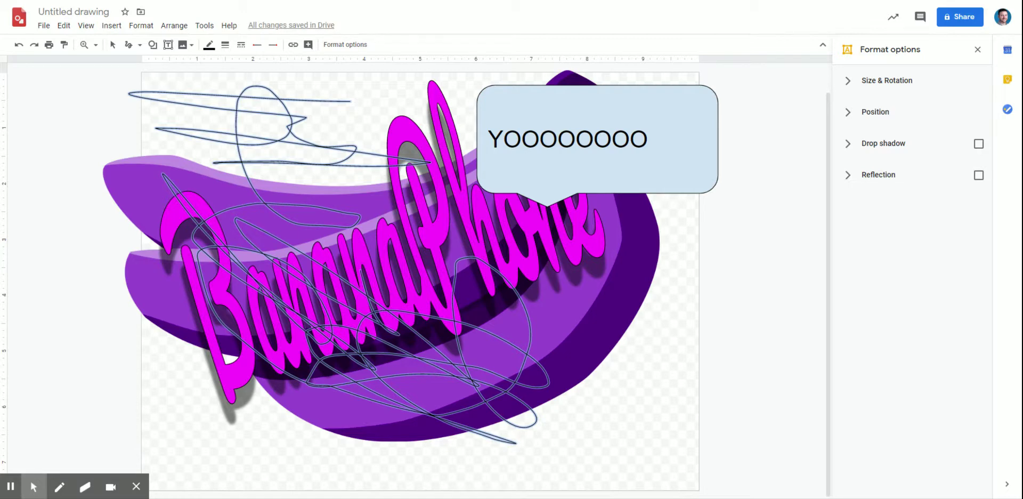
Set the scribble's line weight to 4px and its line style to dashed.
{"action": "left_click", "coordinate": [225, 44]}
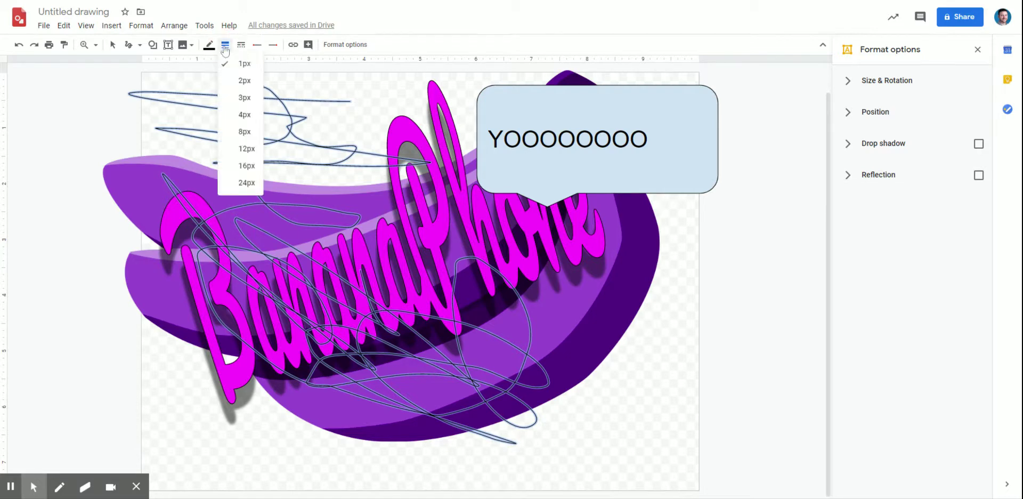
{"action": "left_click", "coordinate": [225, 114]}
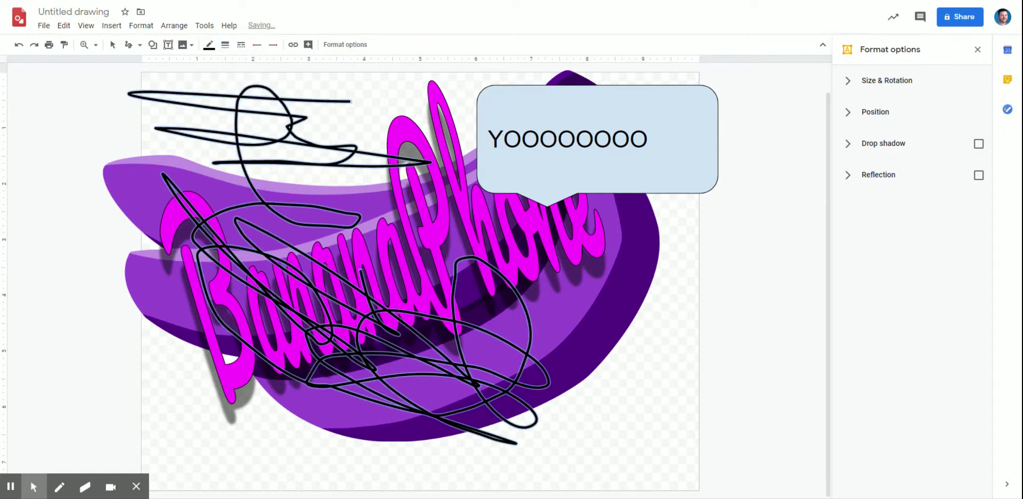
{"action": "left_click", "coordinate": [241, 45]}
{"action": "left_click", "coordinate": [256, 131]}
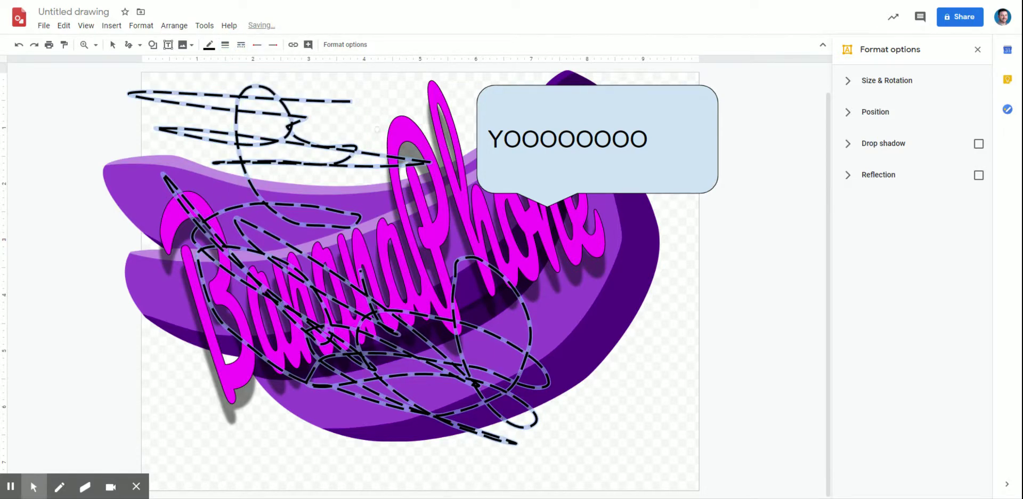
Change the scribble's line color to orange.
{"action": "left_click", "coordinate": [112, 45]}
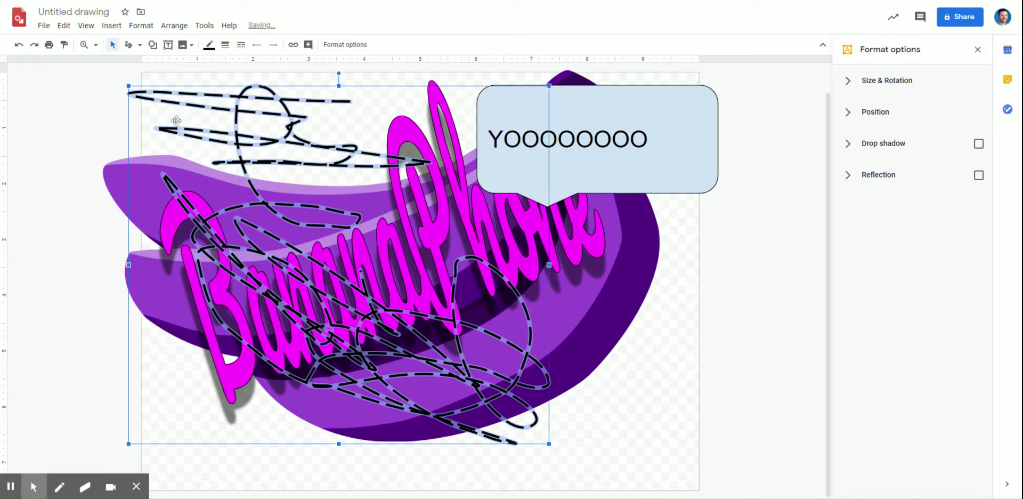
{"action": "left_click", "coordinate": [108, 126]}
{"action": "left_click", "coordinate": [327, 161]}
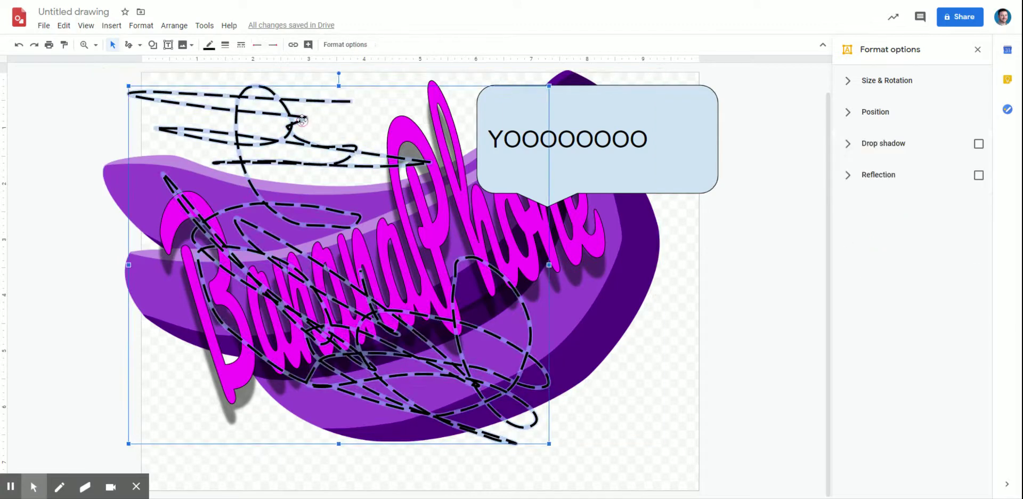
{"action": "left_click", "coordinate": [209, 45]}
{"action": "left_click", "coordinate": [236, 94]}
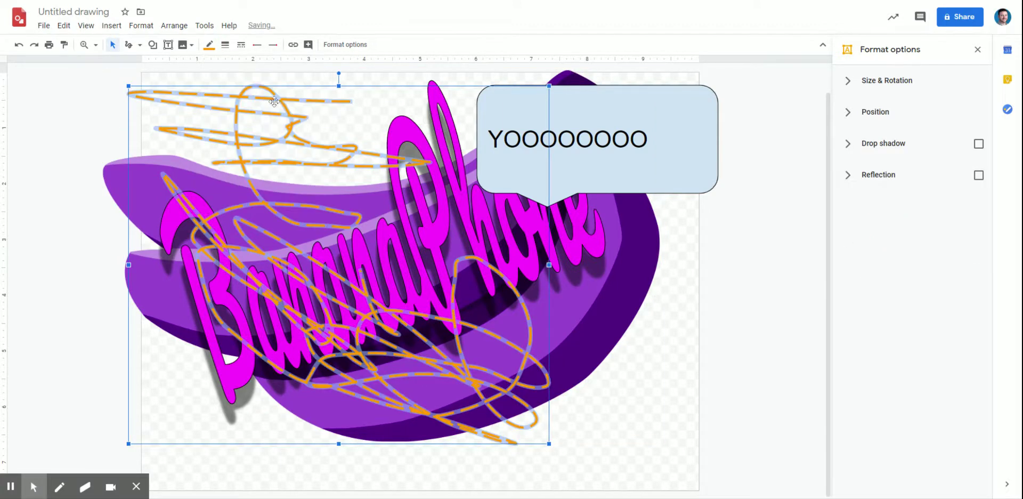
{"action": "left_click", "coordinate": [396, 126]}
{"action": "left_click", "coordinate": [77, 126]}
{"action": "left_click", "coordinate": [163, 102]}
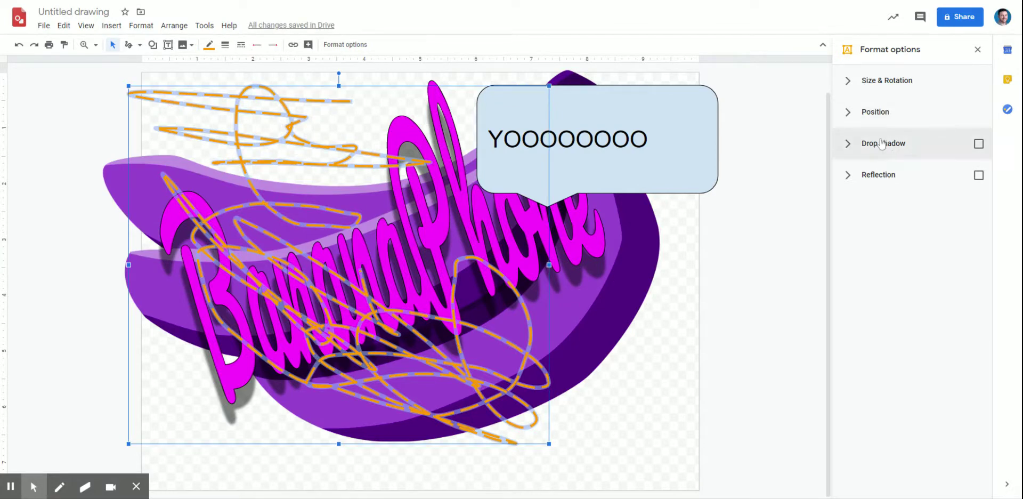
Turn on a drop shadow and a reflection for the scribble and show its position settings.
{"action": "left_click", "coordinate": [979, 144]}
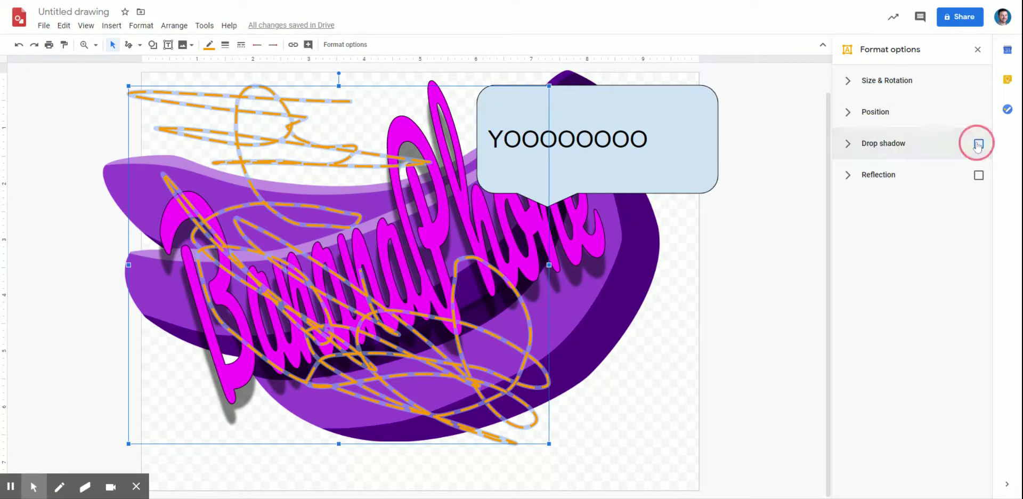
{"action": "left_click", "coordinate": [978, 176]}
{"action": "left_click", "coordinate": [852, 113]}
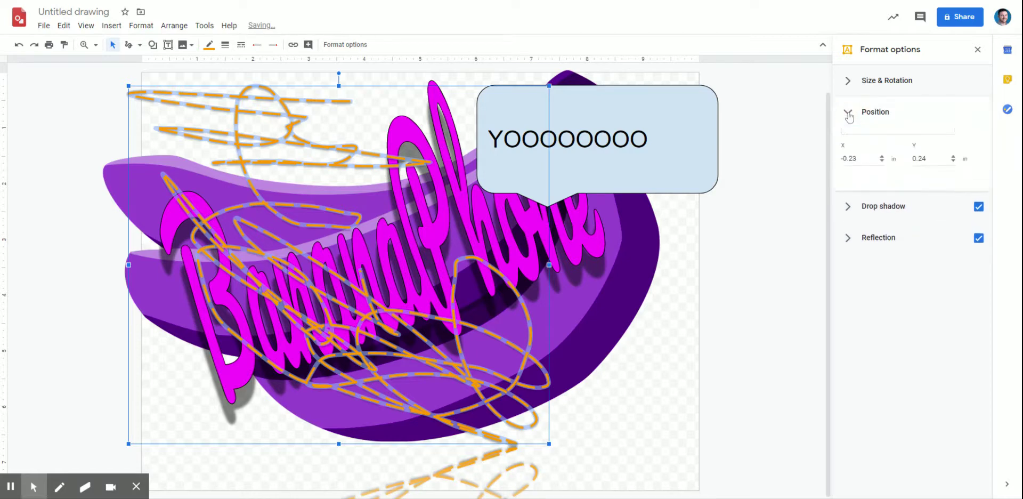
Move the word art to about X 1.03 in, Y -0.22 in and the banana image to about X -0.36 in, Y 0 in.
{"action": "left_click_drag", "start_coordinate": [352, 244], "coordinate": [410, 263]}
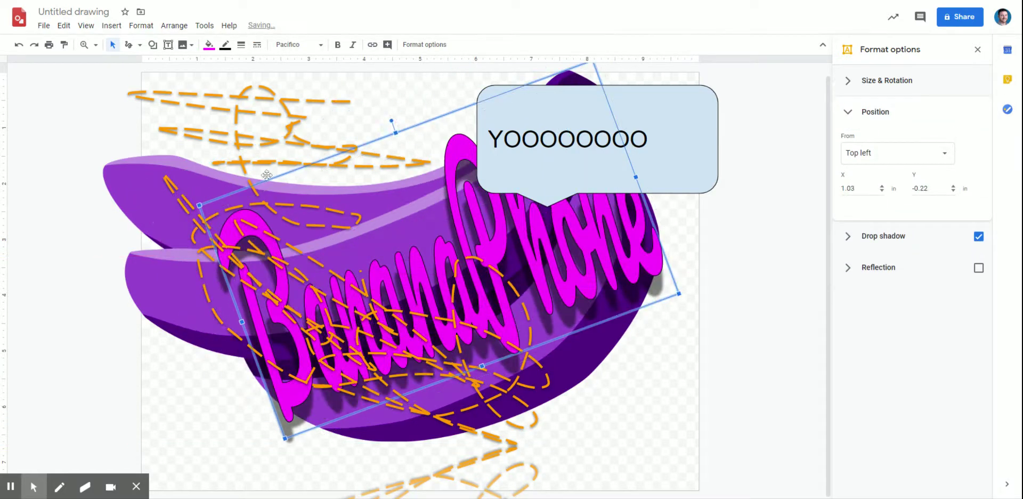
{"action": "left_click_drag", "start_coordinate": [241, 125], "coordinate": [283, 128]}
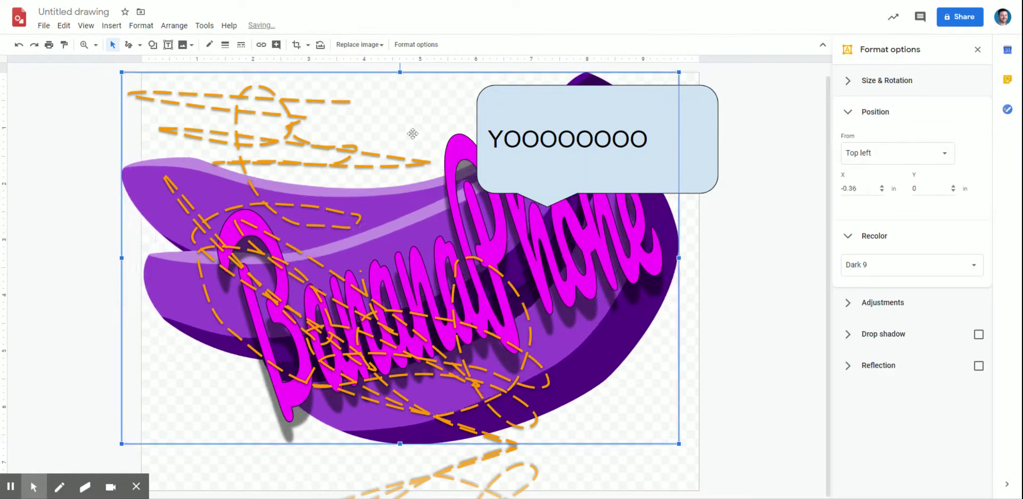
{"action": "left_click", "coordinate": [76, 123]}
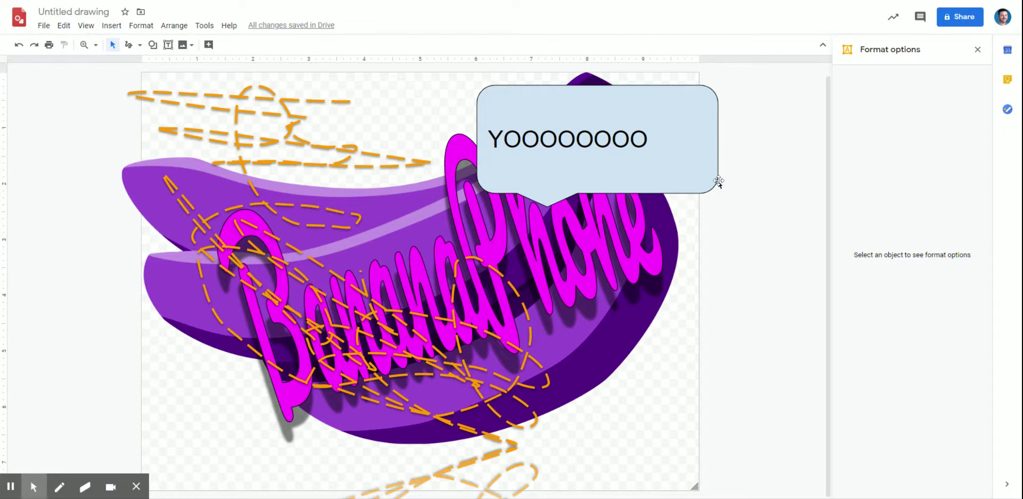
{"action": "left_click", "coordinate": [136, 489]}
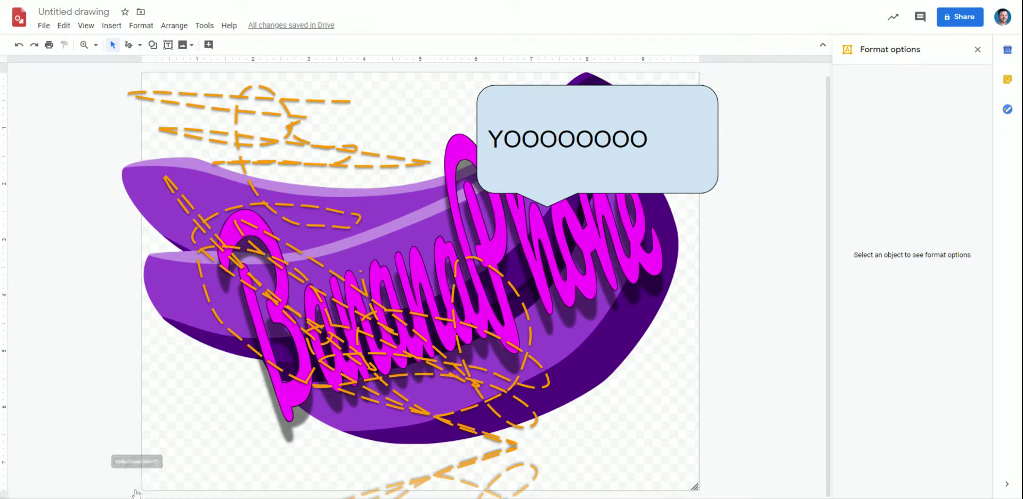